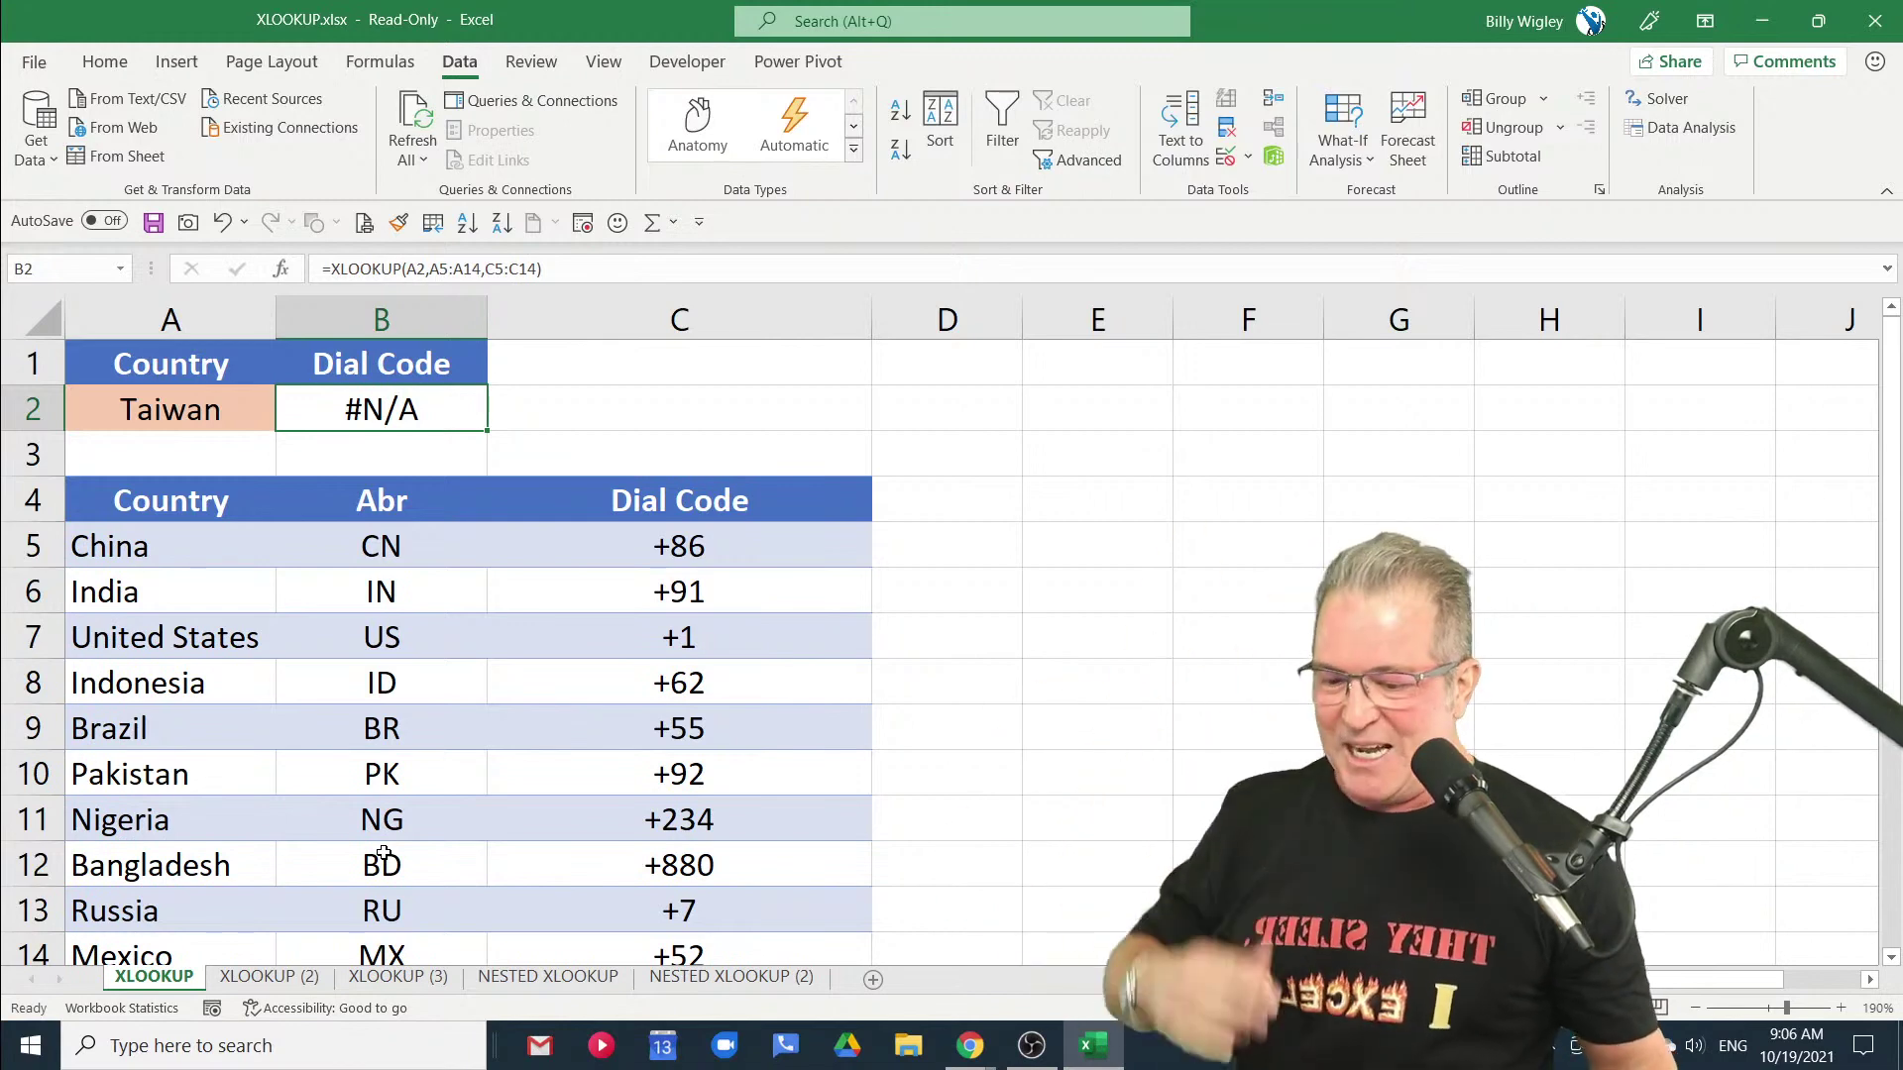
# Move through the XLOOKUP (2) and XLOOKUP (3) sheets to the NESTED XLOOKUP sheet.
pyautogui.click(285, 979)
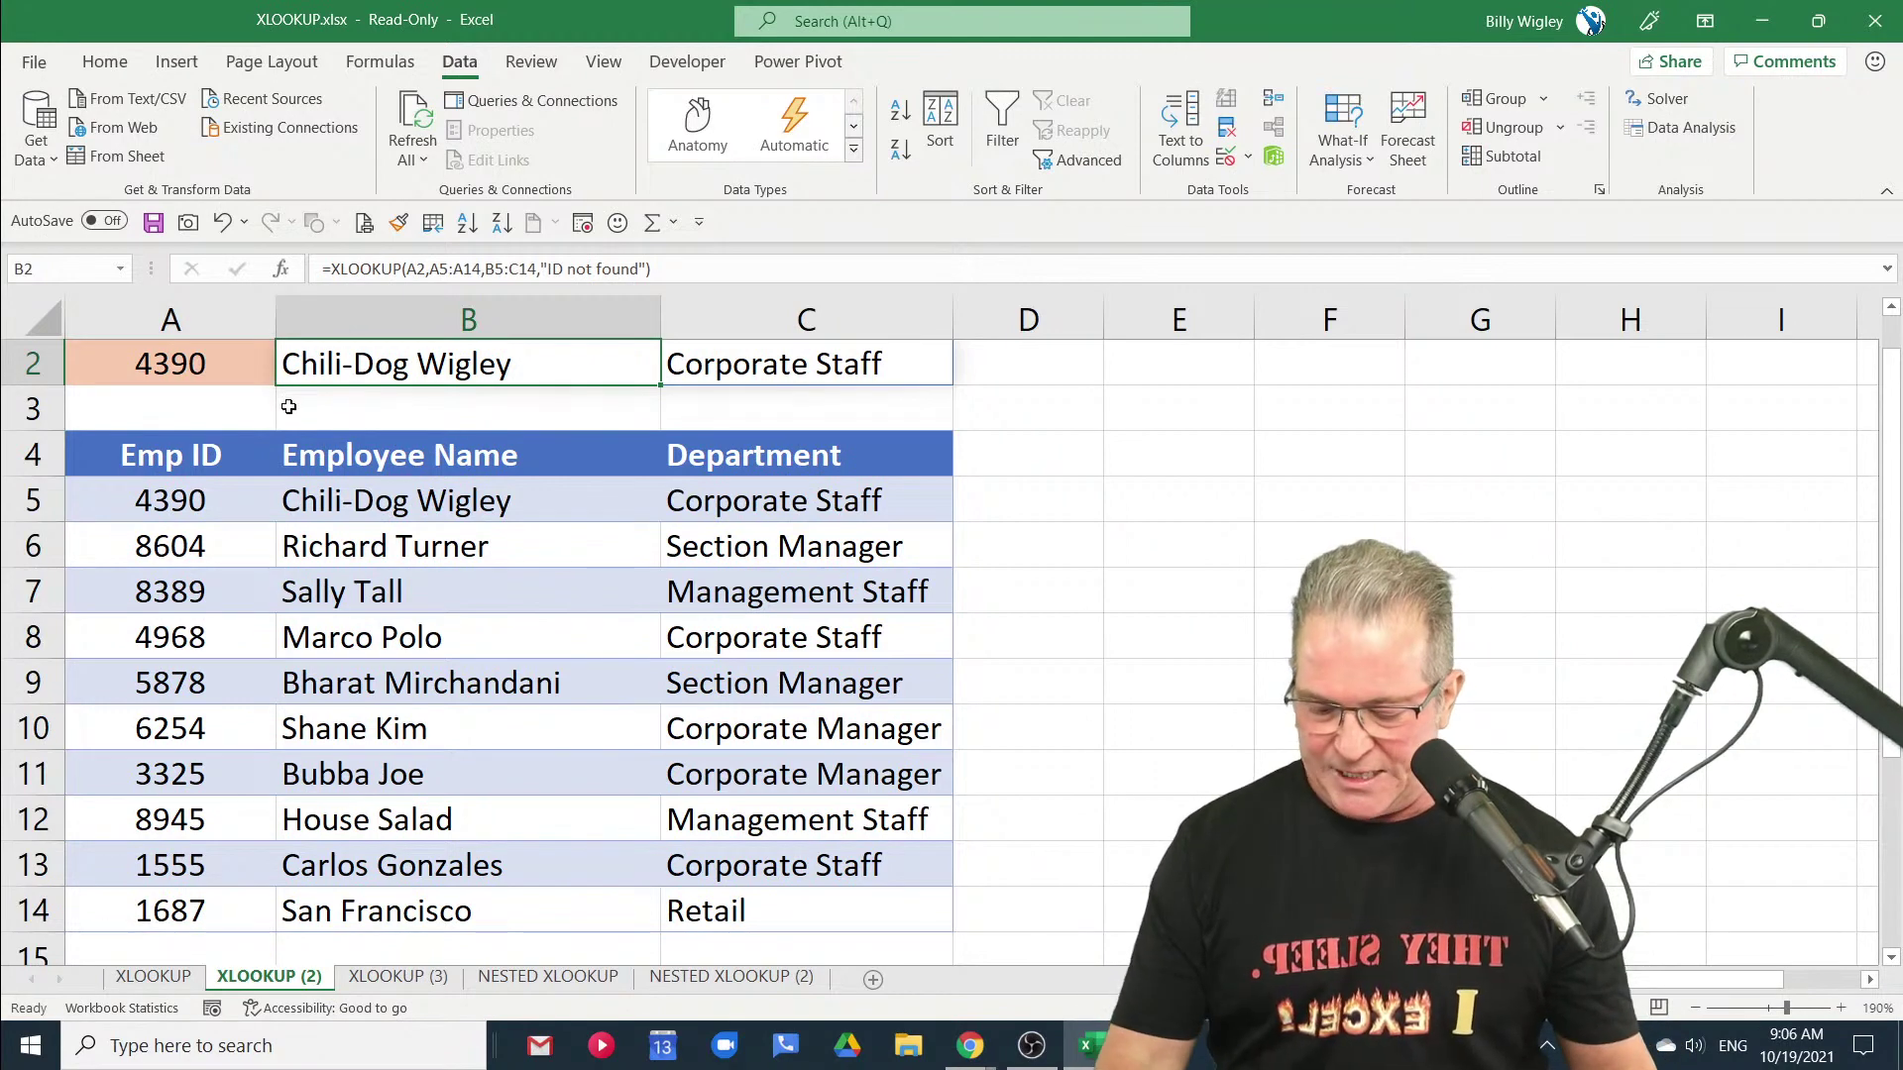
pyautogui.moveTo(280, 334)
pyautogui.mouseDown()
pyautogui.moveTo(363, 417)
pyautogui.moveTo(663, 387)
pyautogui.mouseUp()
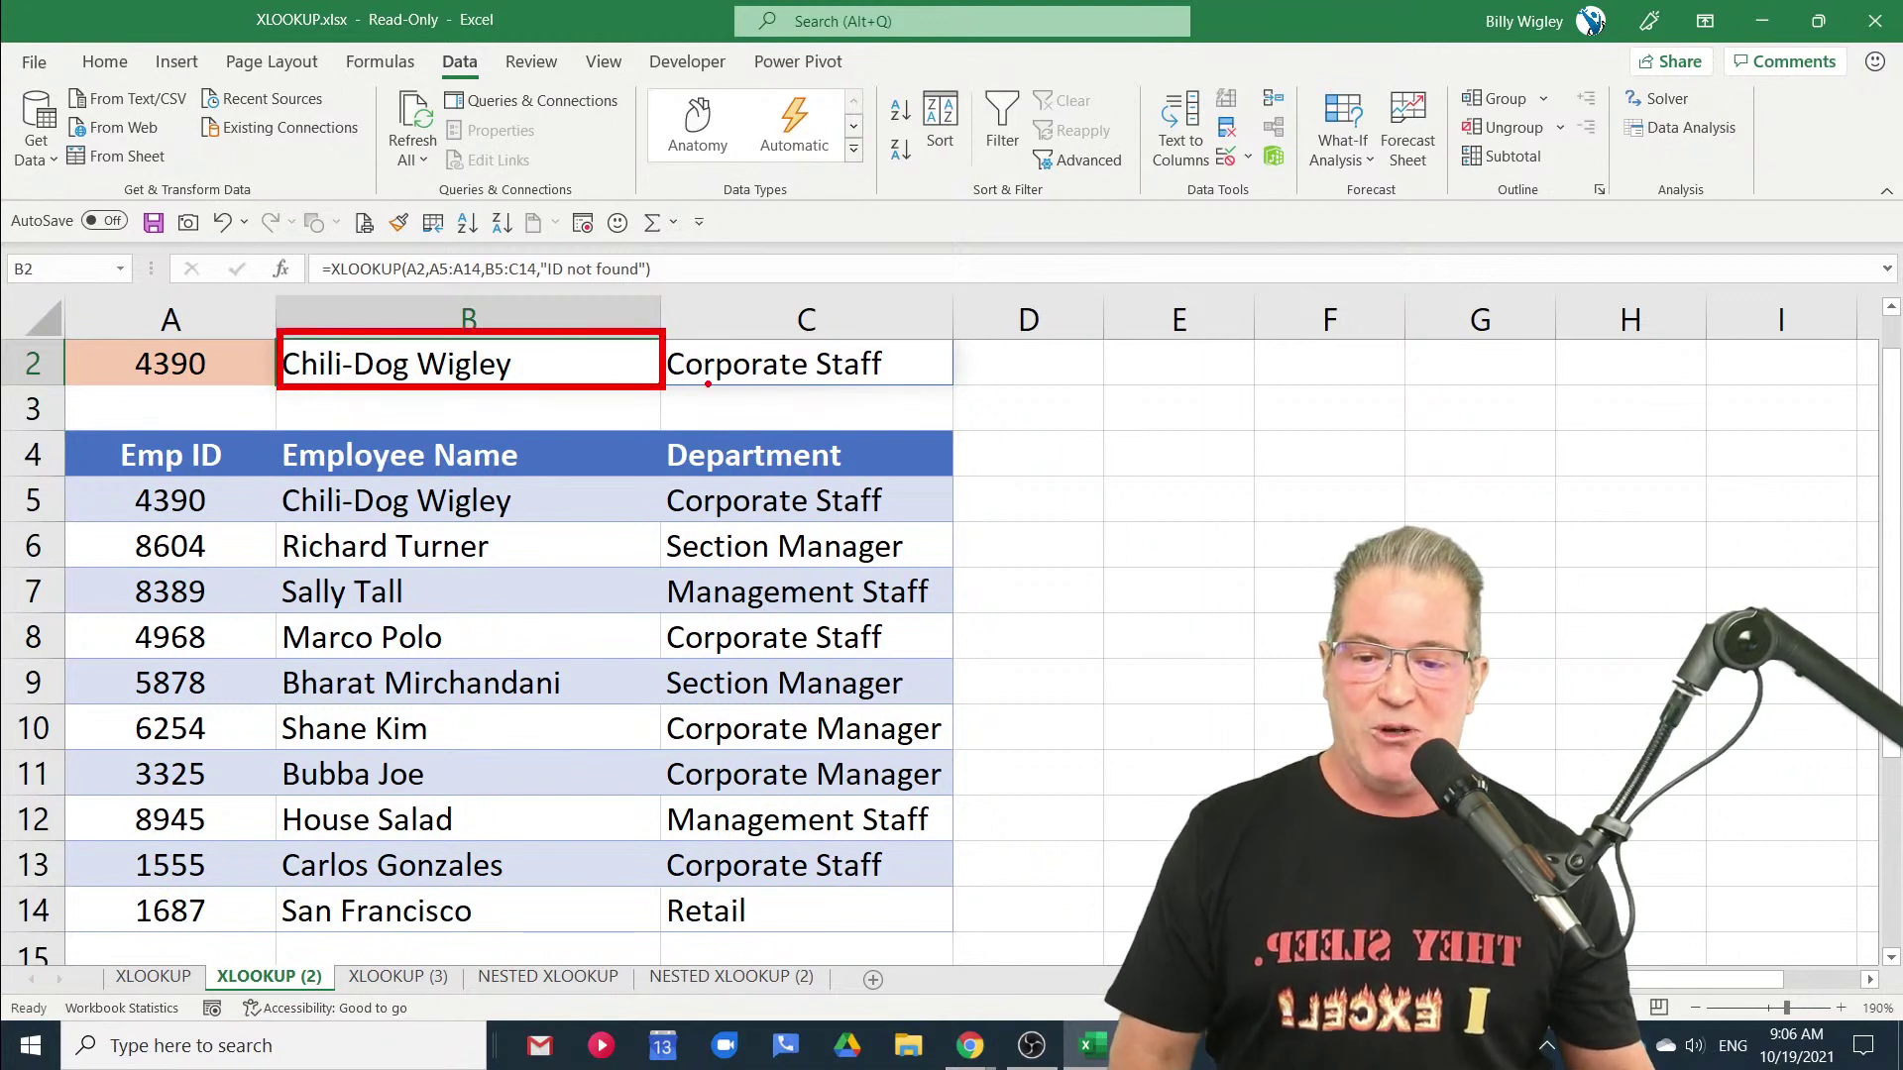
pyautogui.moveTo(862, 376)
pyautogui.mouseDown()
pyautogui.moveTo(570, 374)
pyautogui.moveTo(838, 249)
pyautogui.mouseUp()
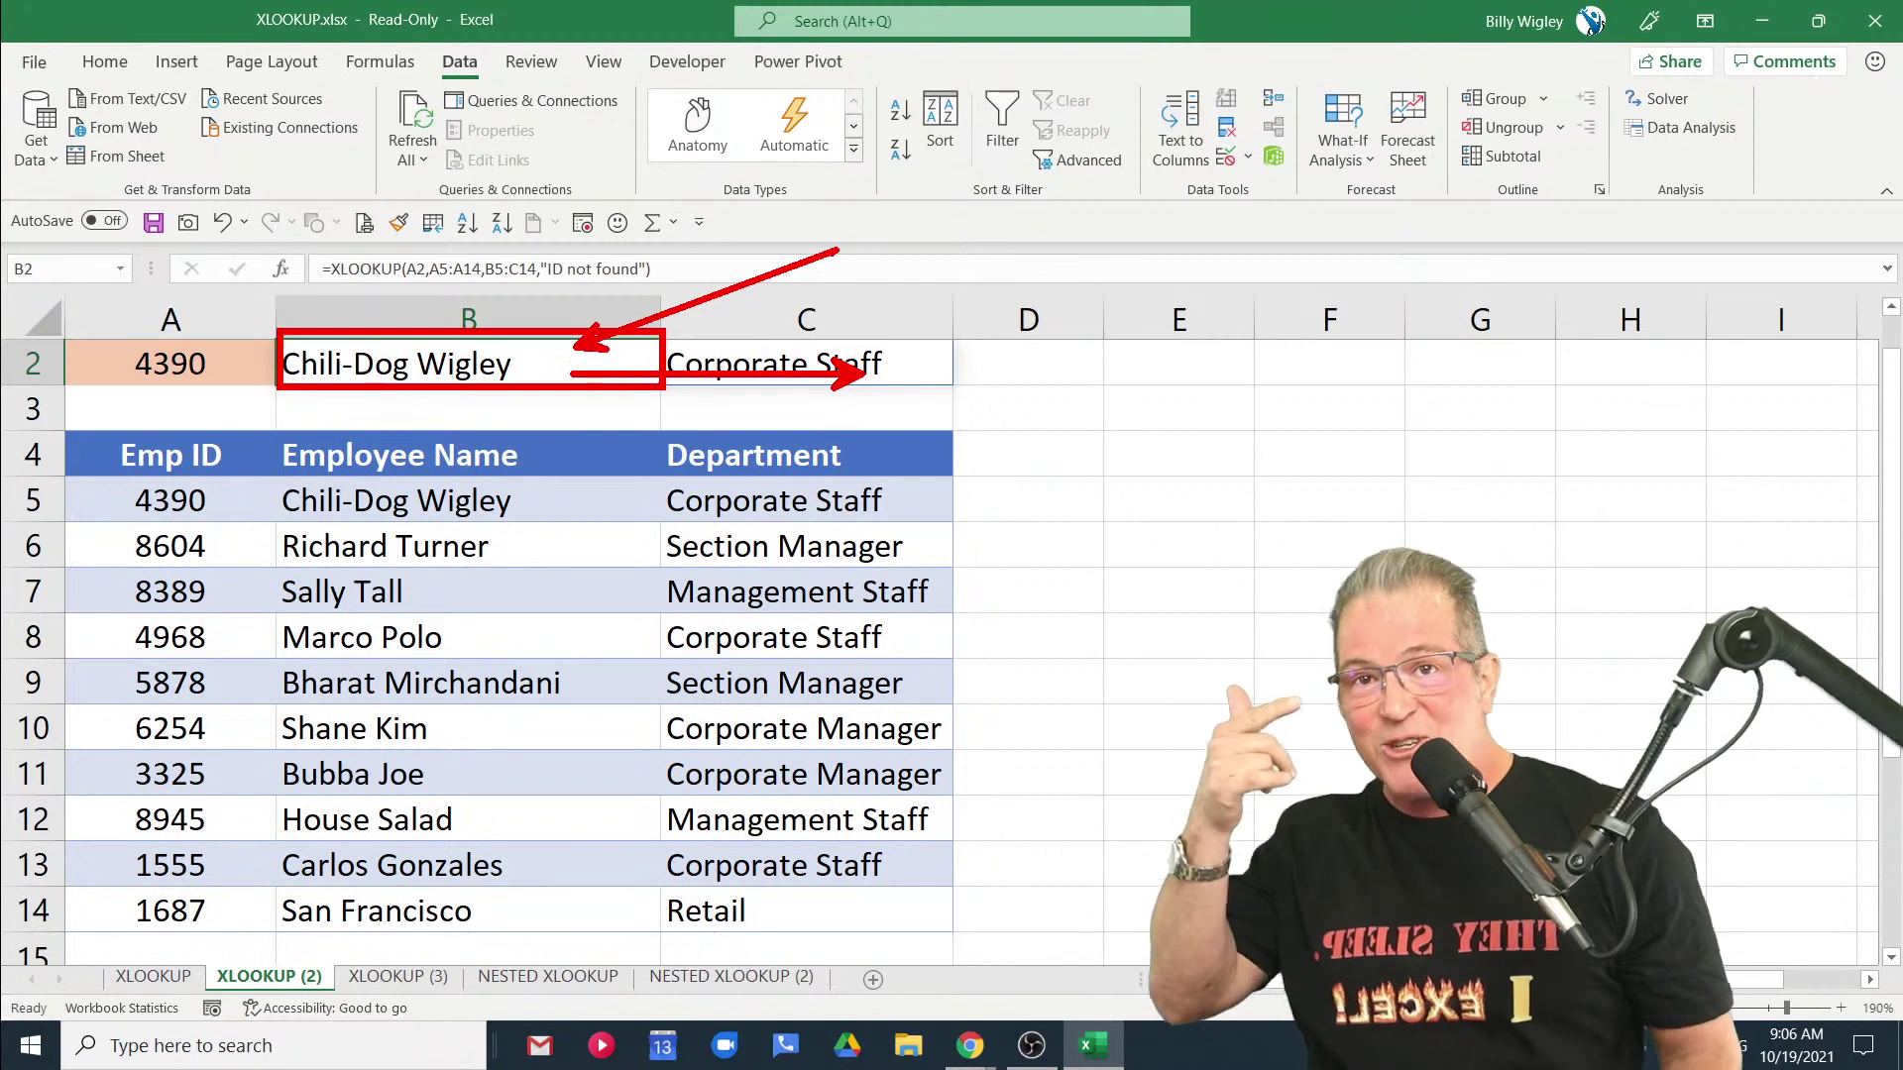
pyautogui.press('Escape')
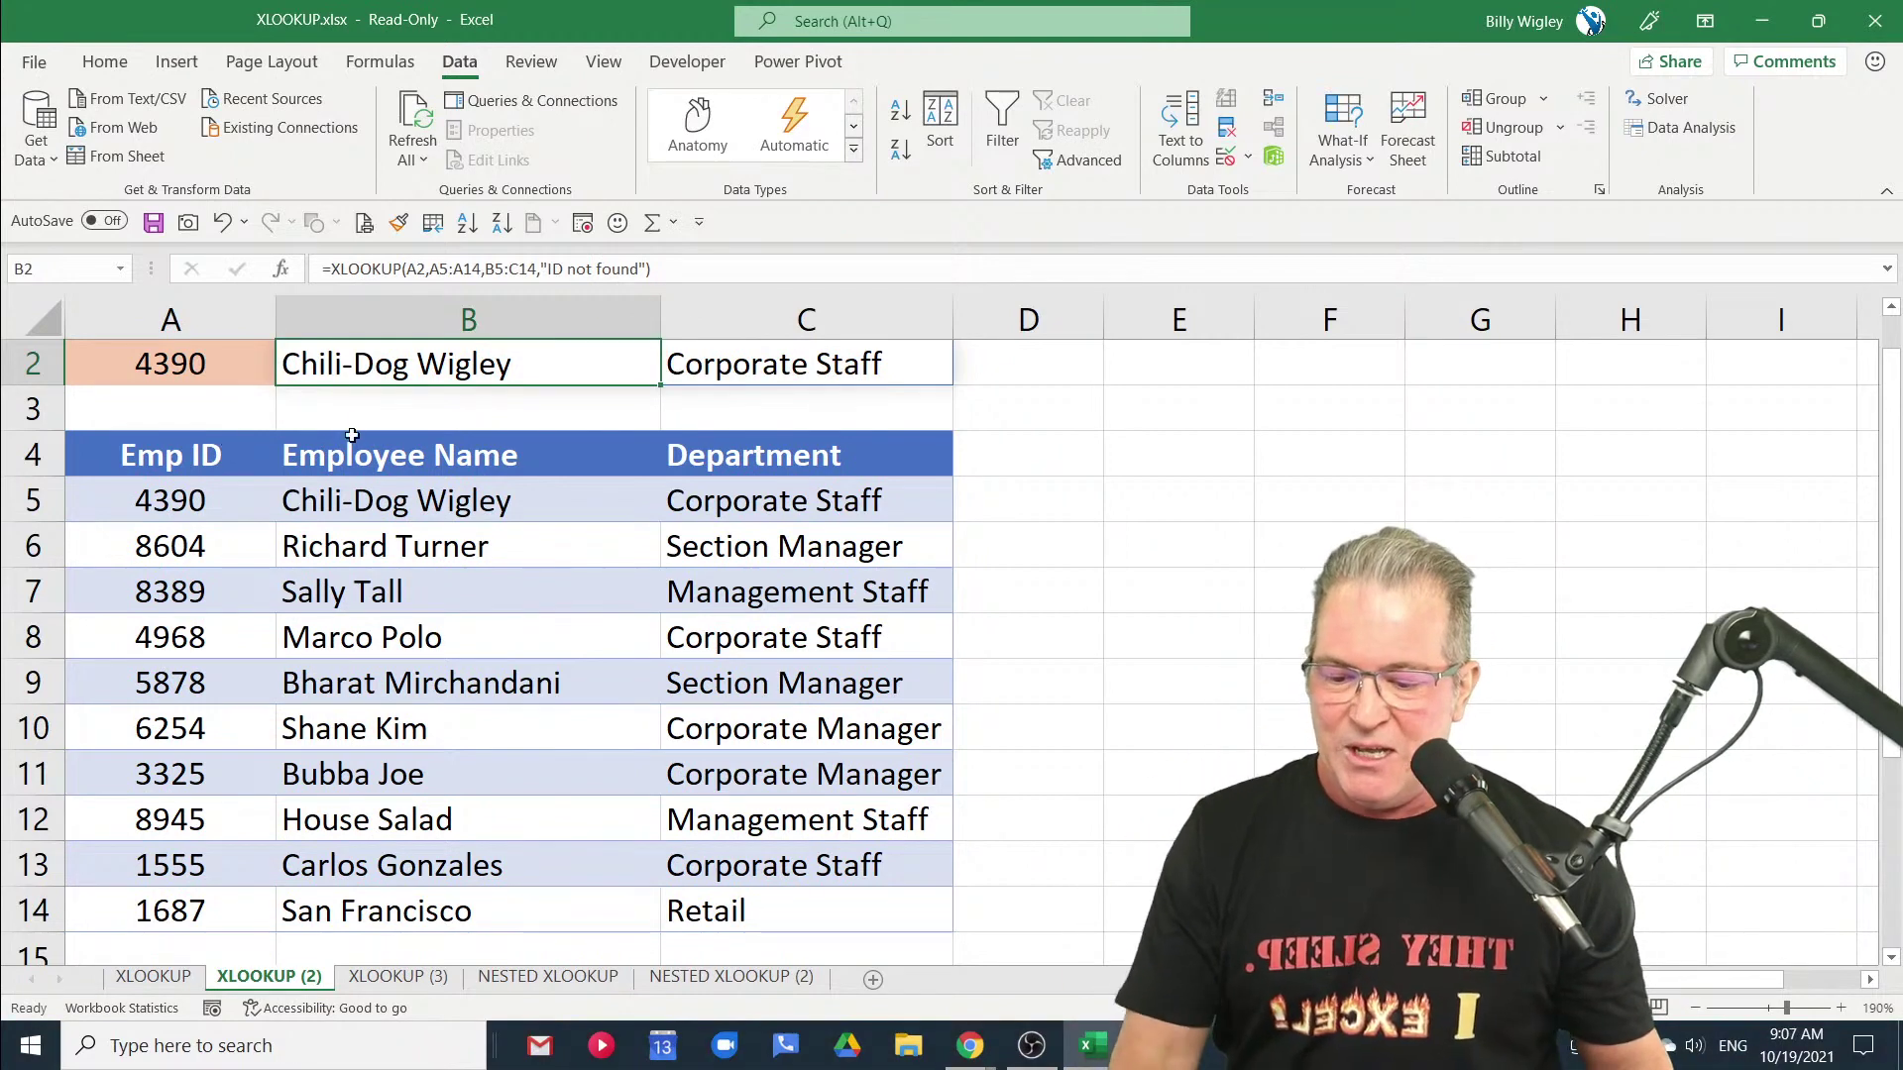
pyautogui.click(404, 977)
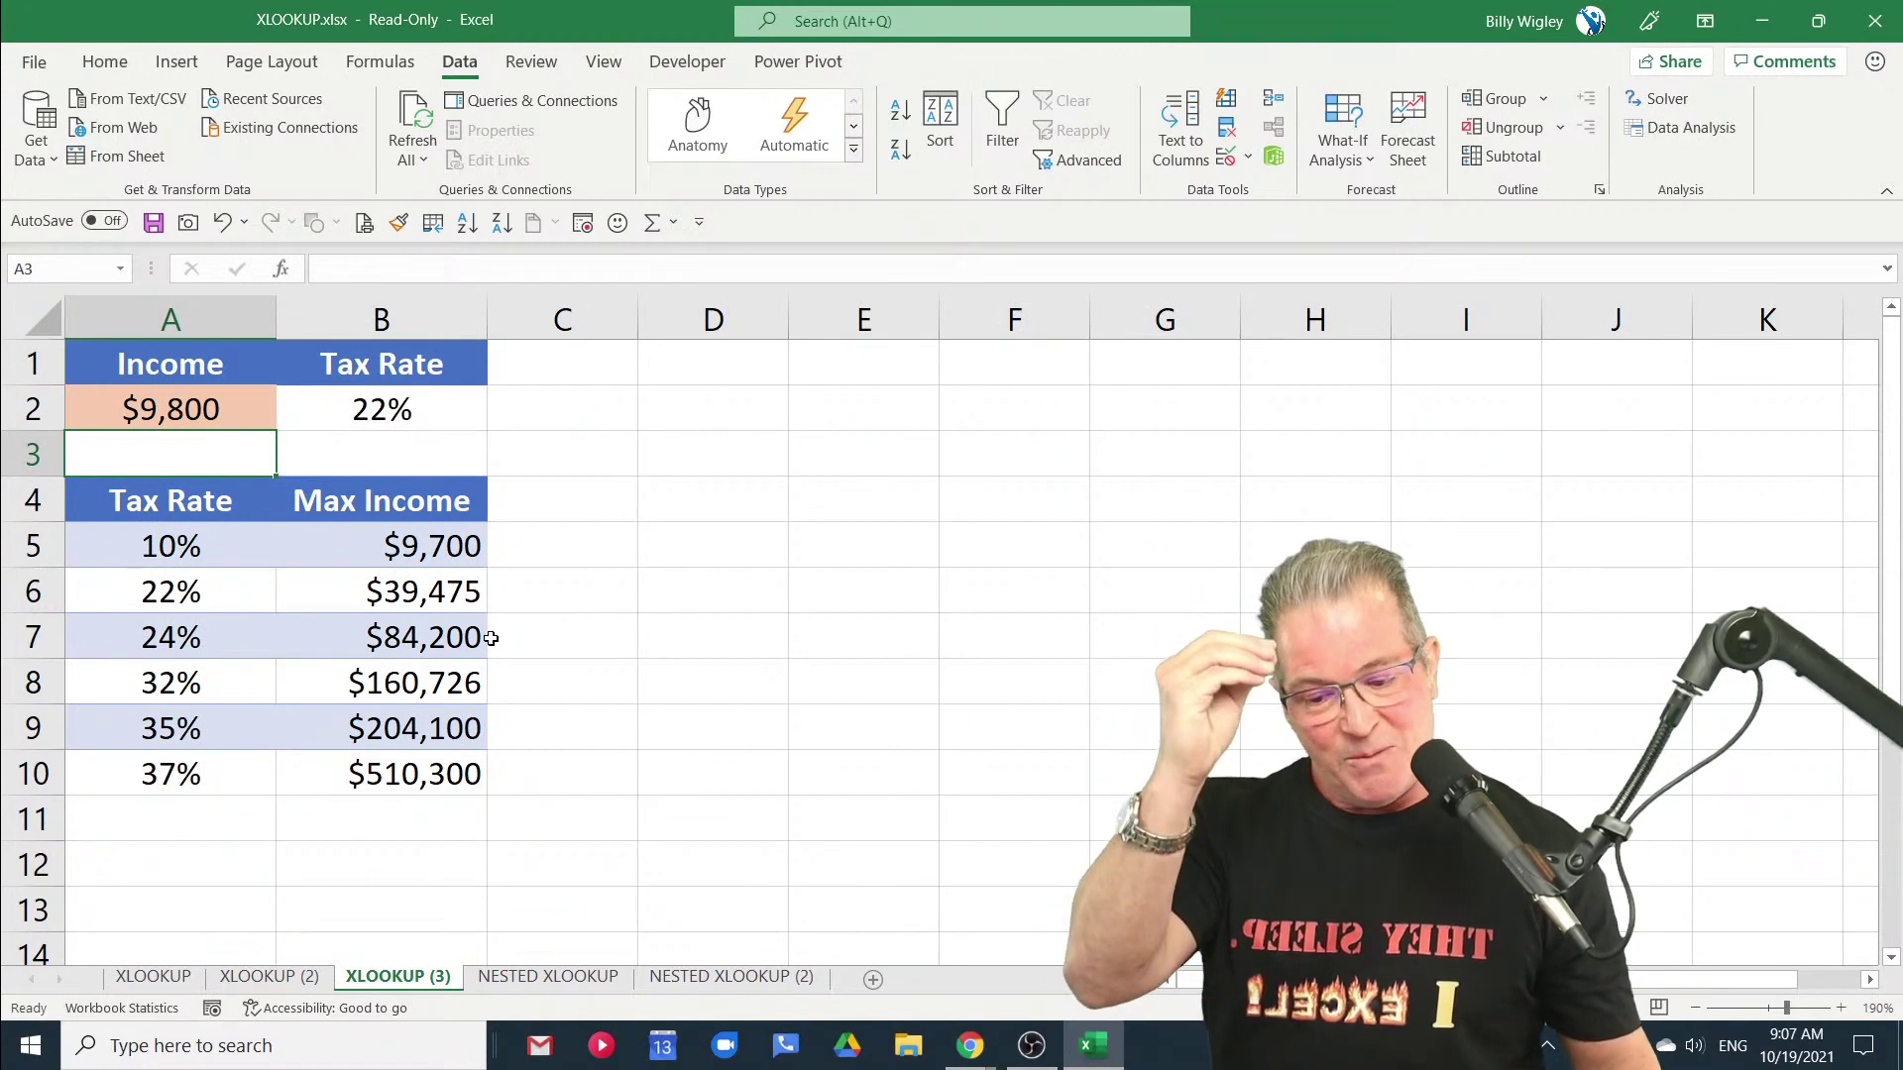
pyautogui.click(572, 986)
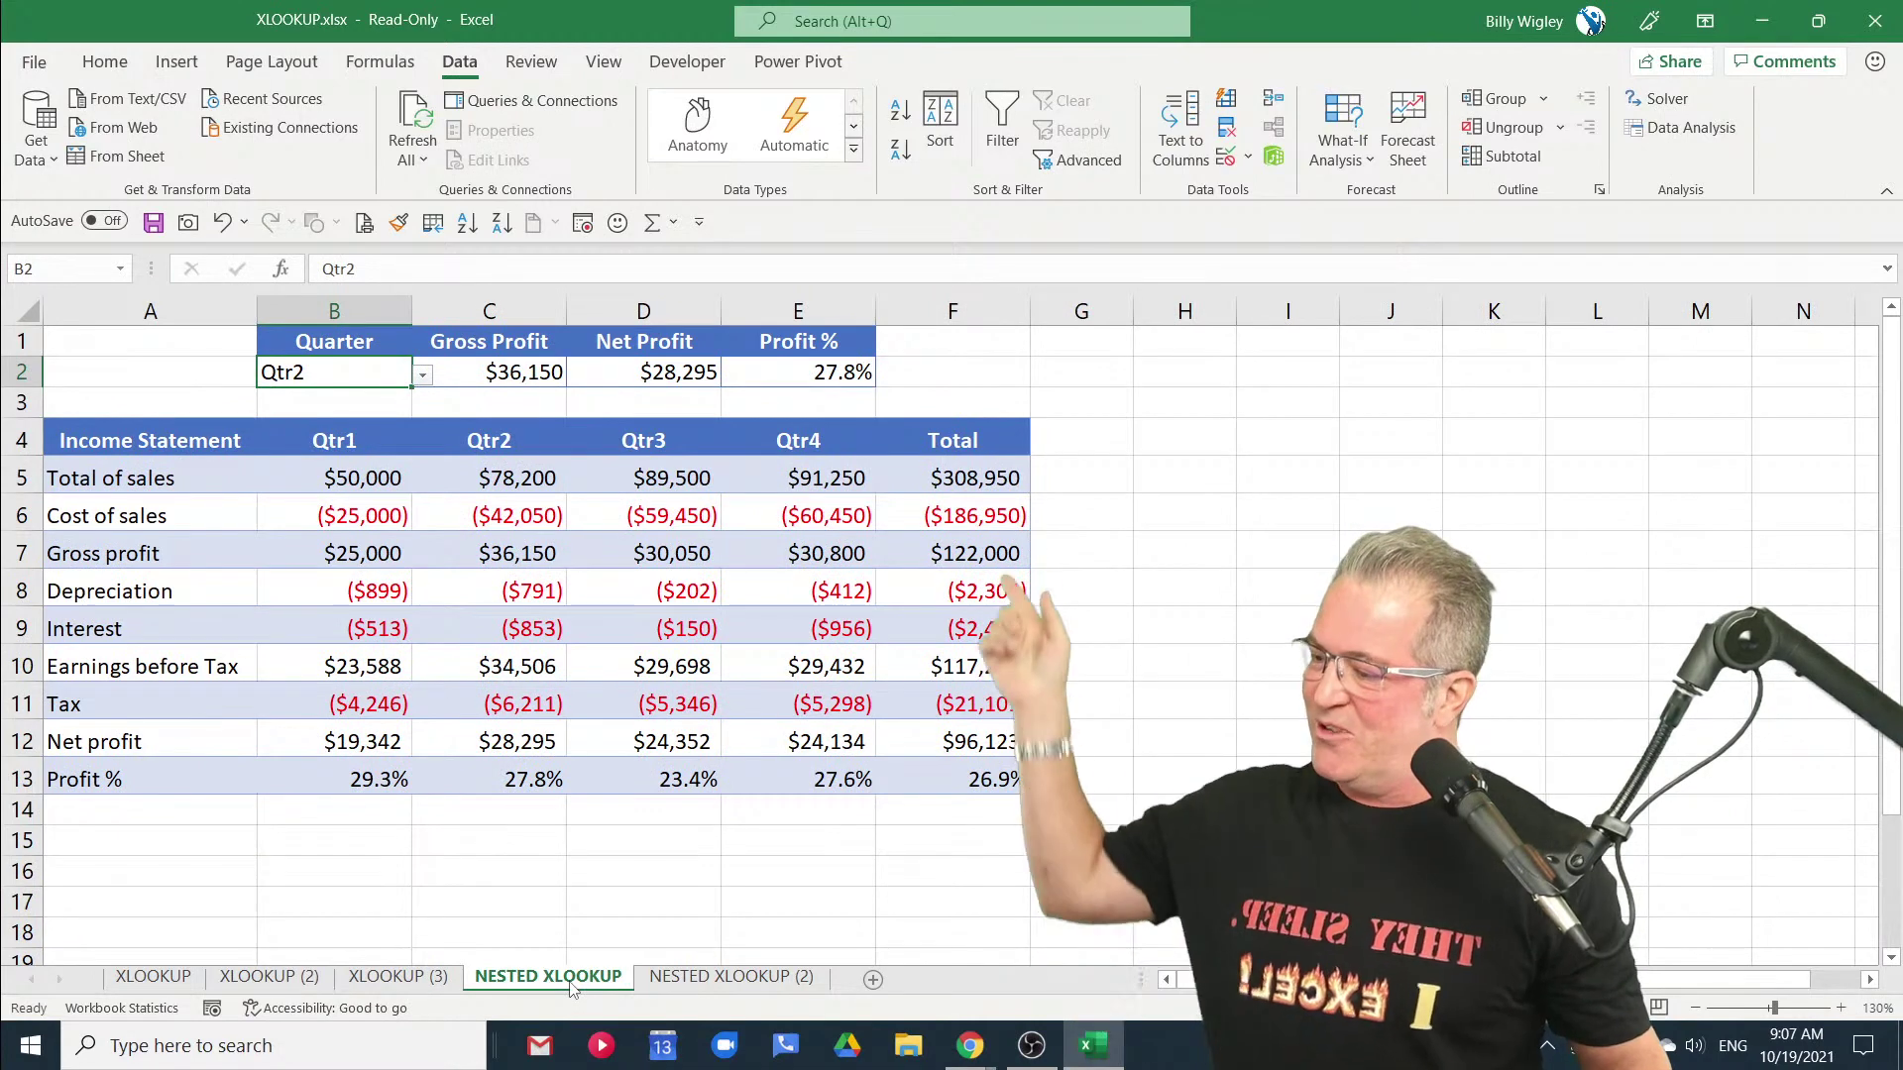
# Choose Qtr1 in B2 and highlight the C2 result, C1 Gross Profit header and B2 quarter.
pyautogui.click(423, 377)
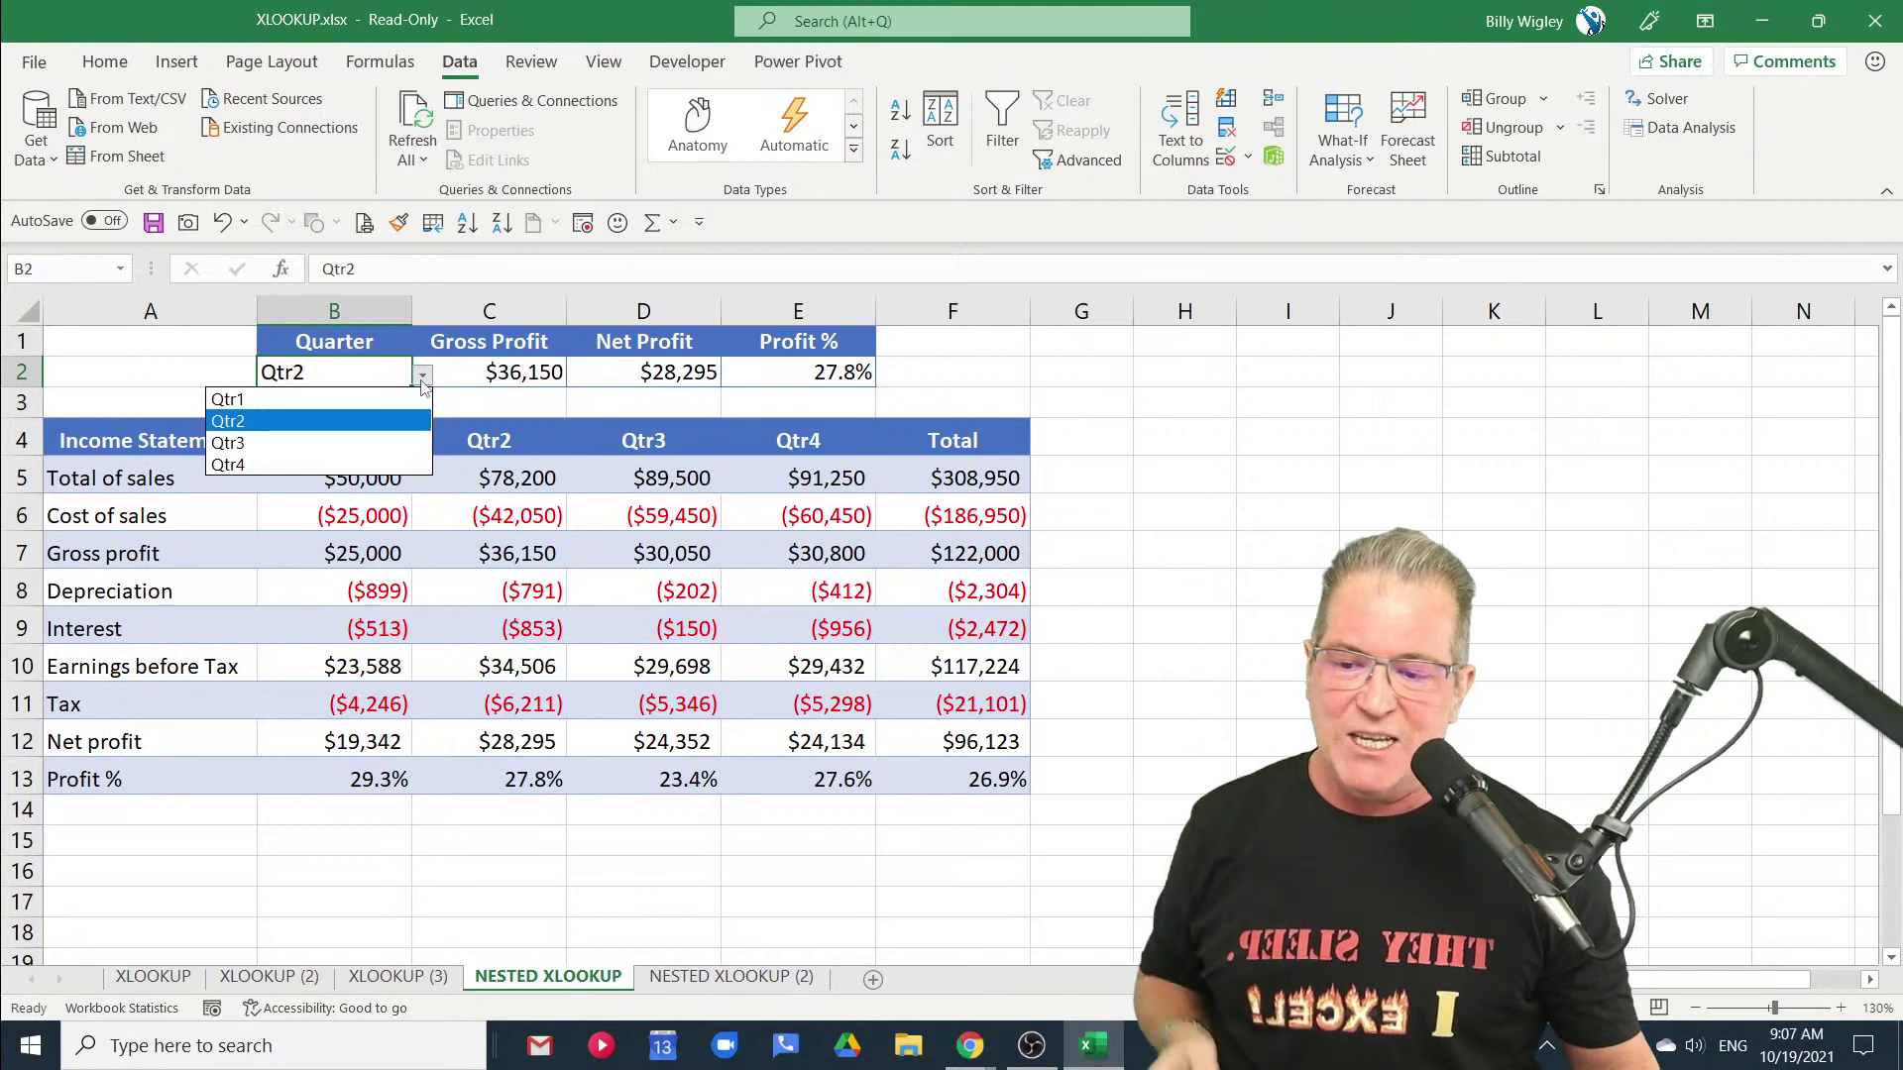
pyautogui.click(373, 402)
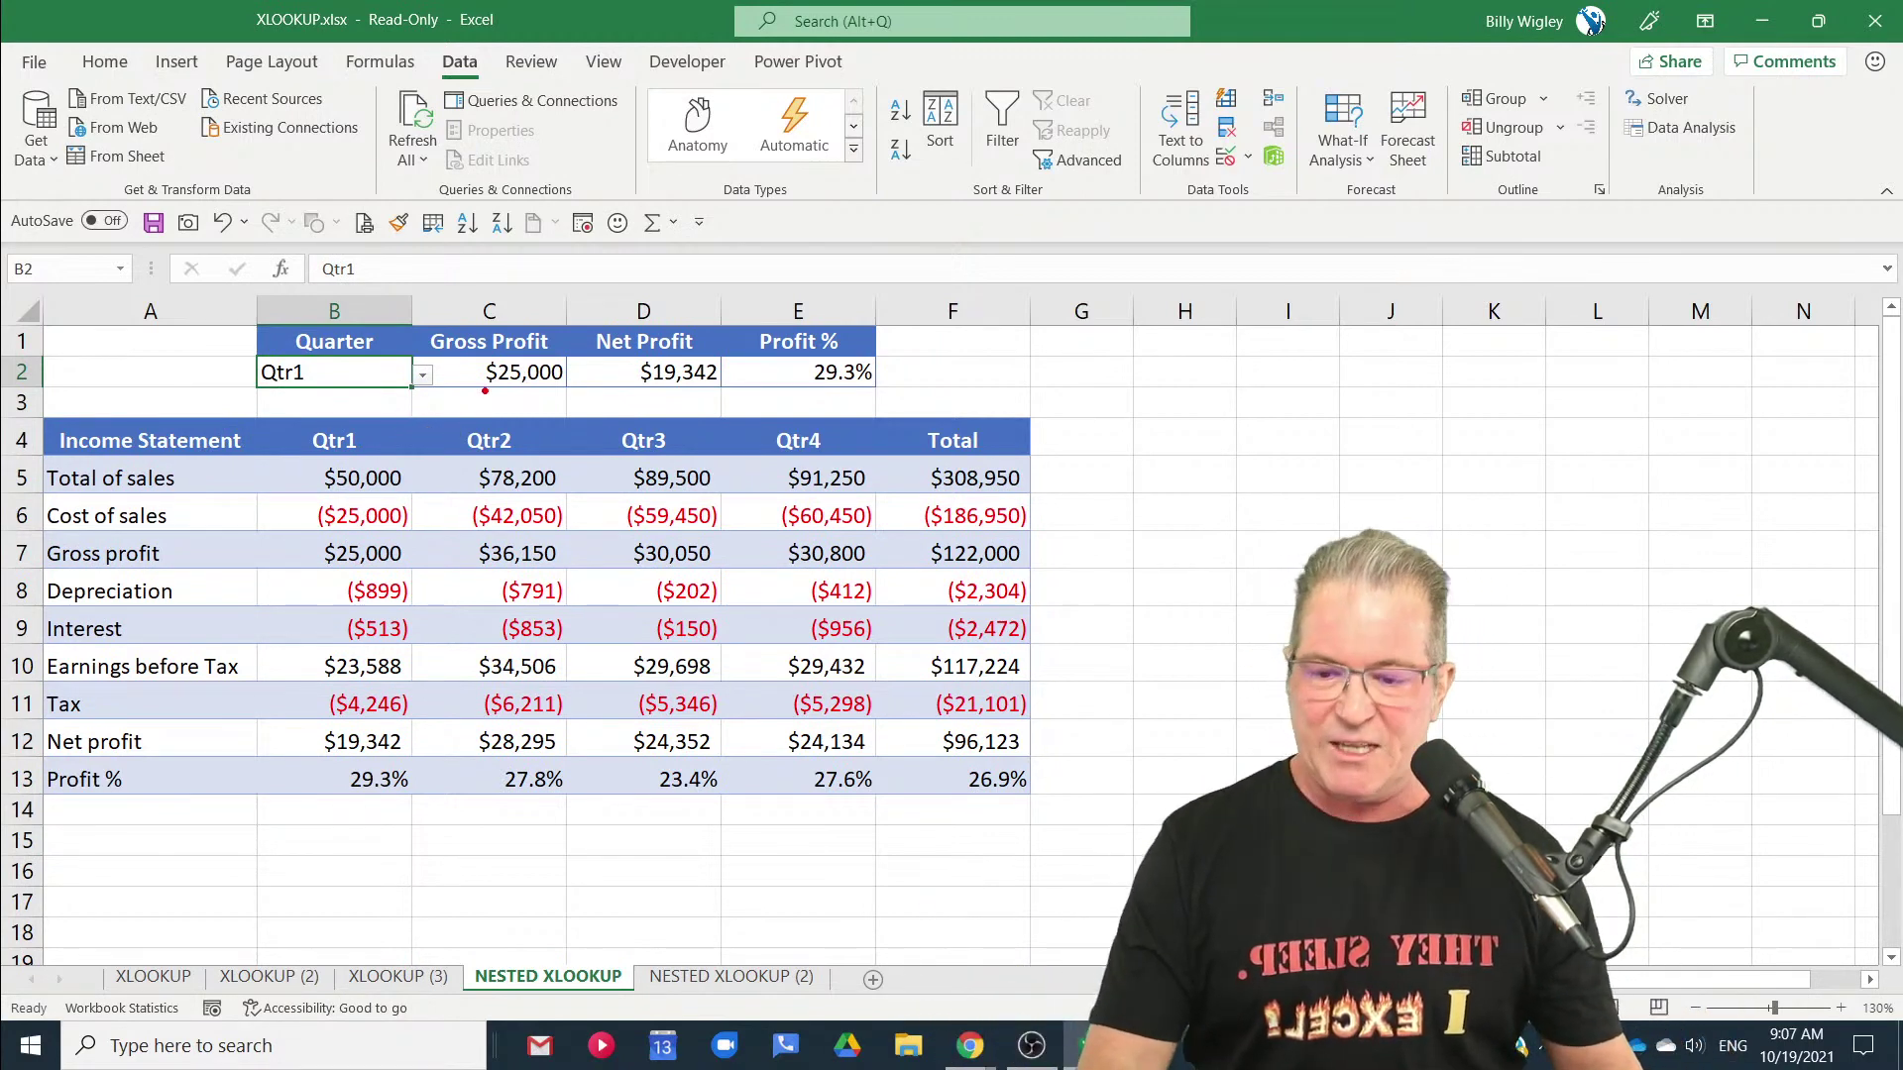
pyautogui.moveTo(440, 358)
pyautogui.mouseDown()
pyautogui.moveTo(473, 392)
pyautogui.moveTo(584, 401)
pyautogui.mouseUp()
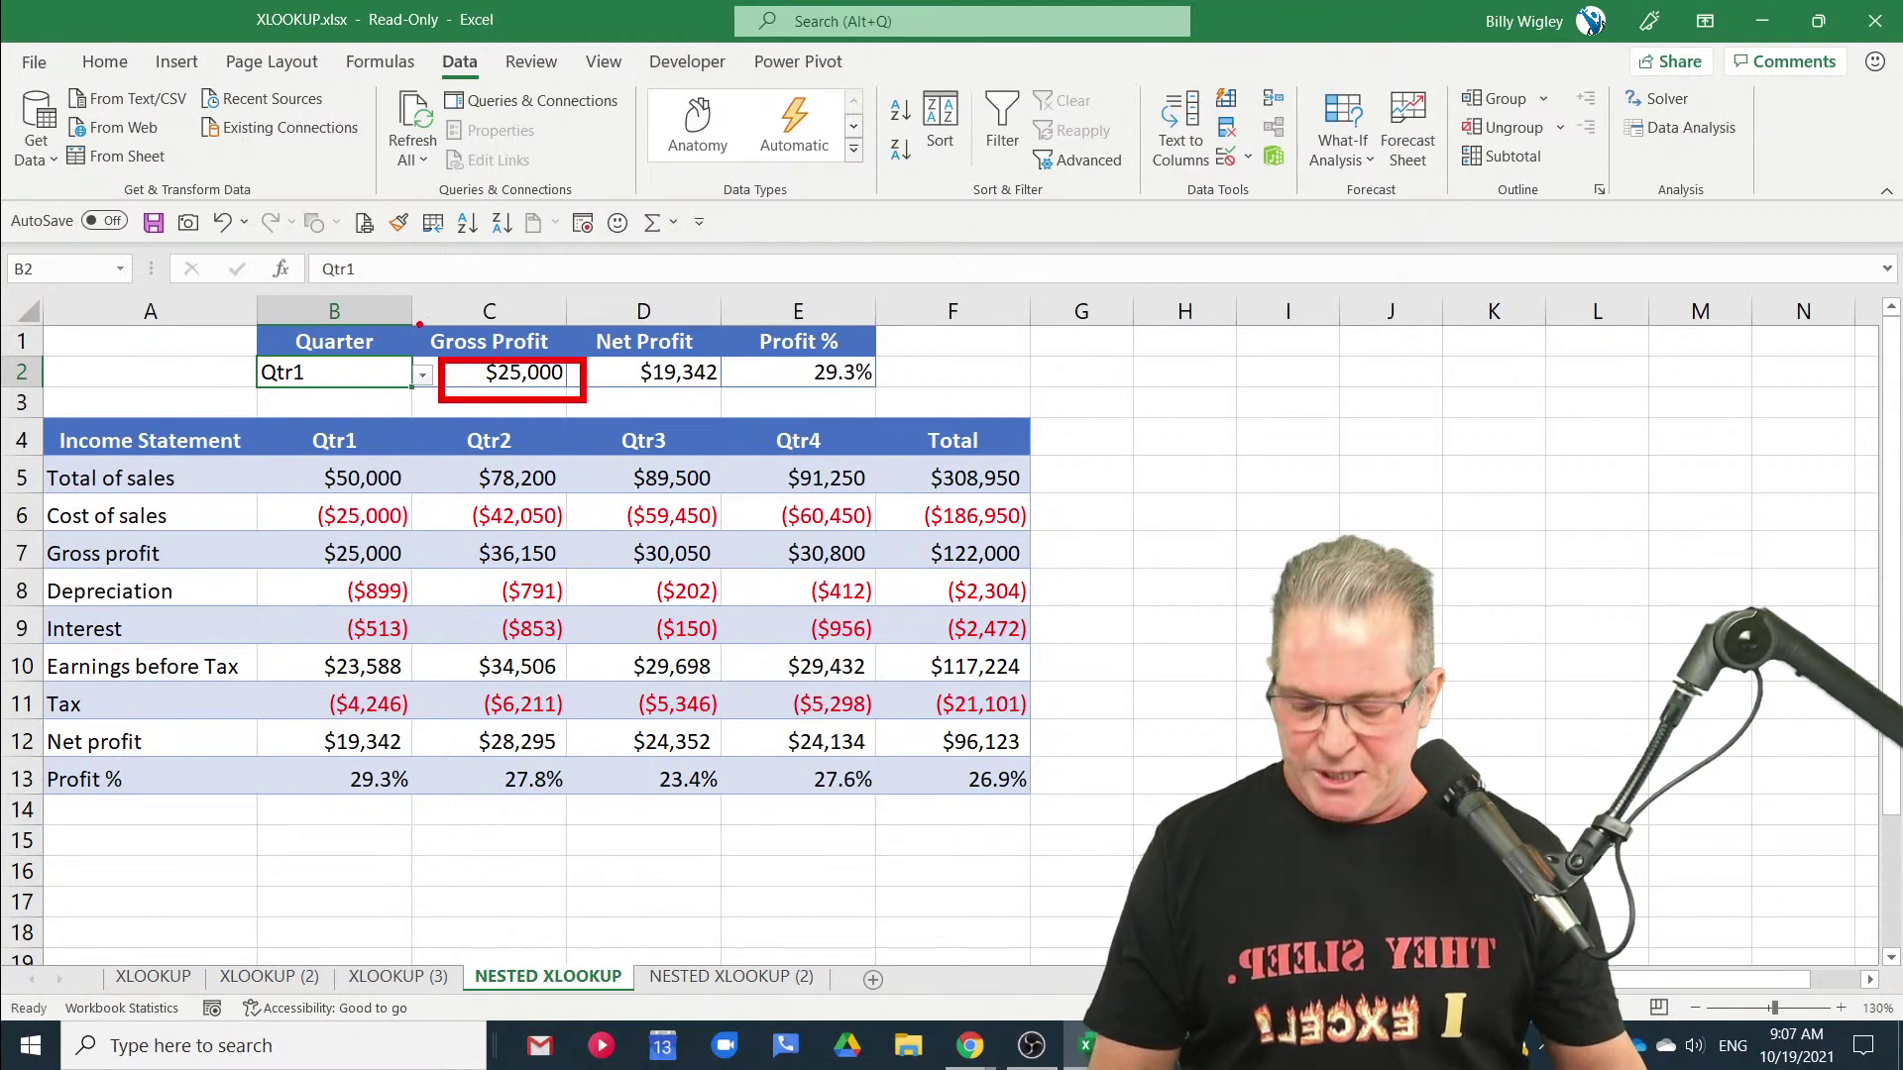
pyautogui.moveTo(413, 310); pyautogui.dragTo(567, 357)
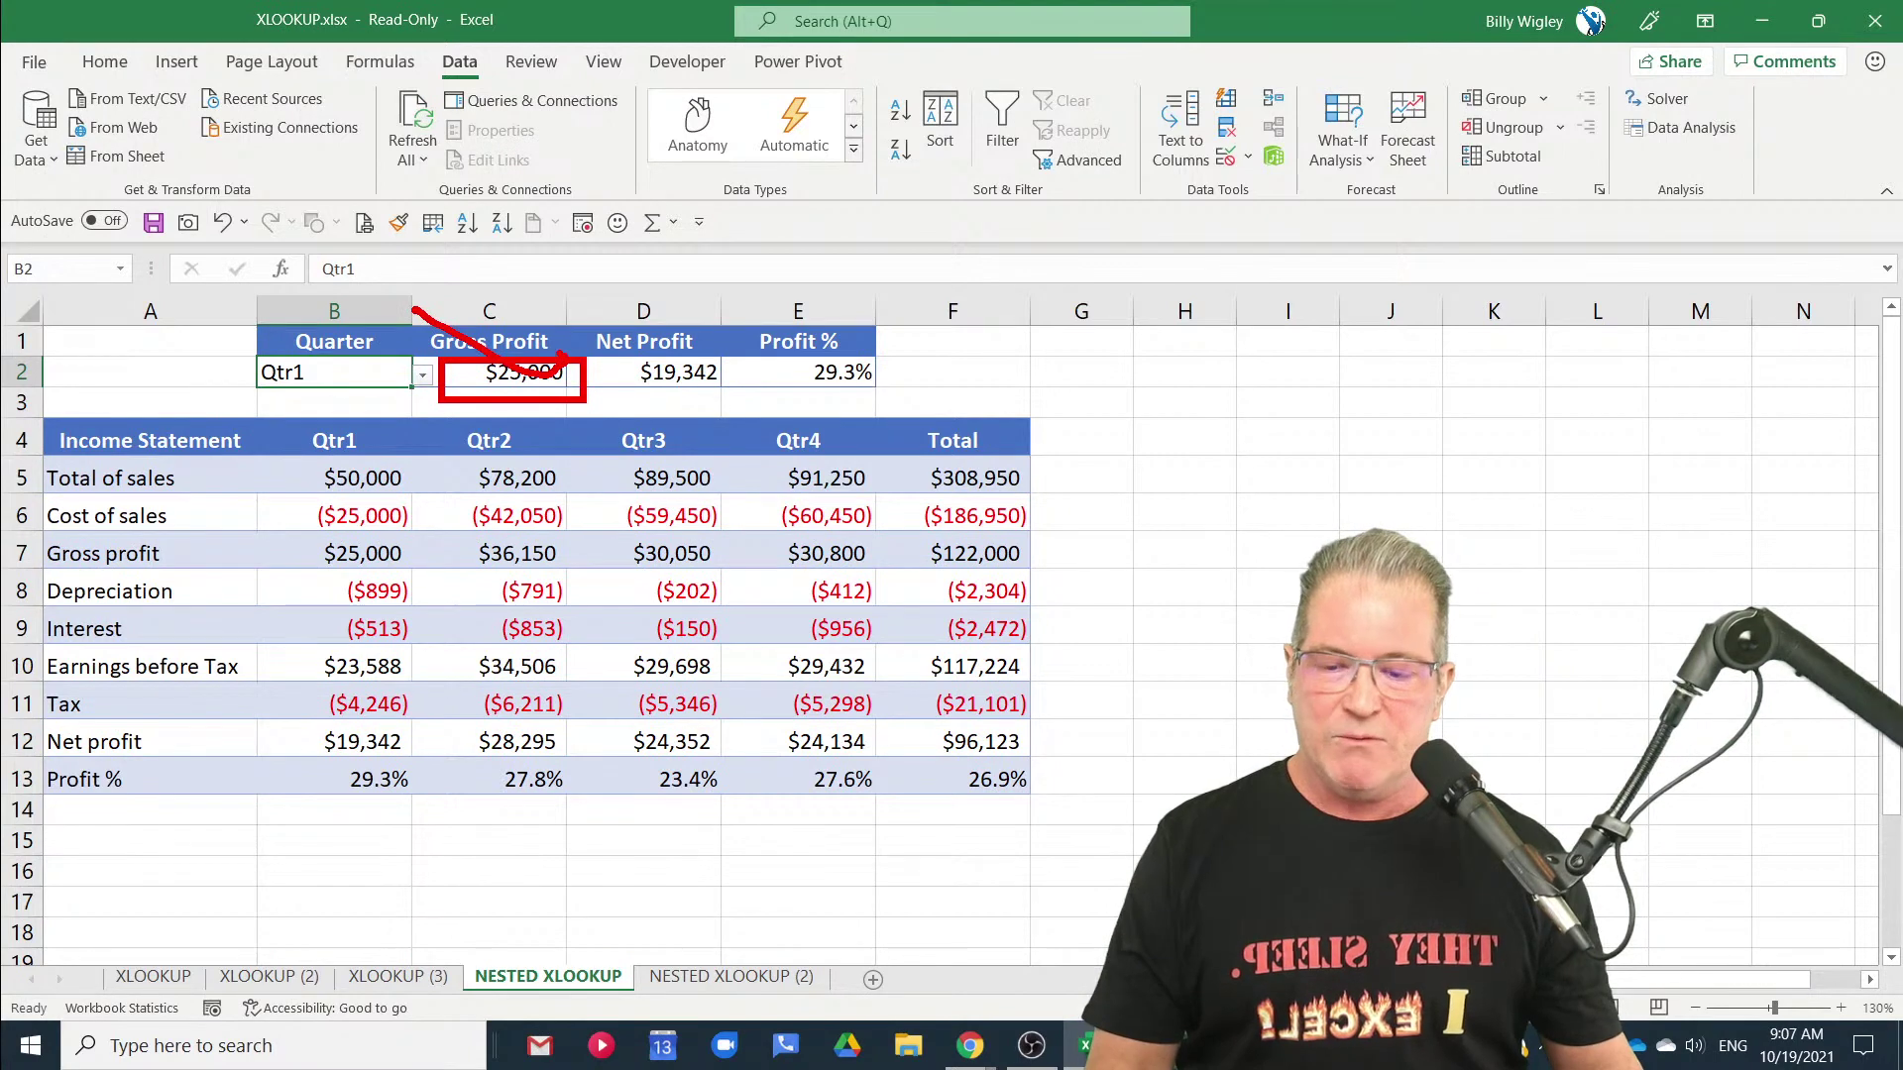
pyautogui.press('e')
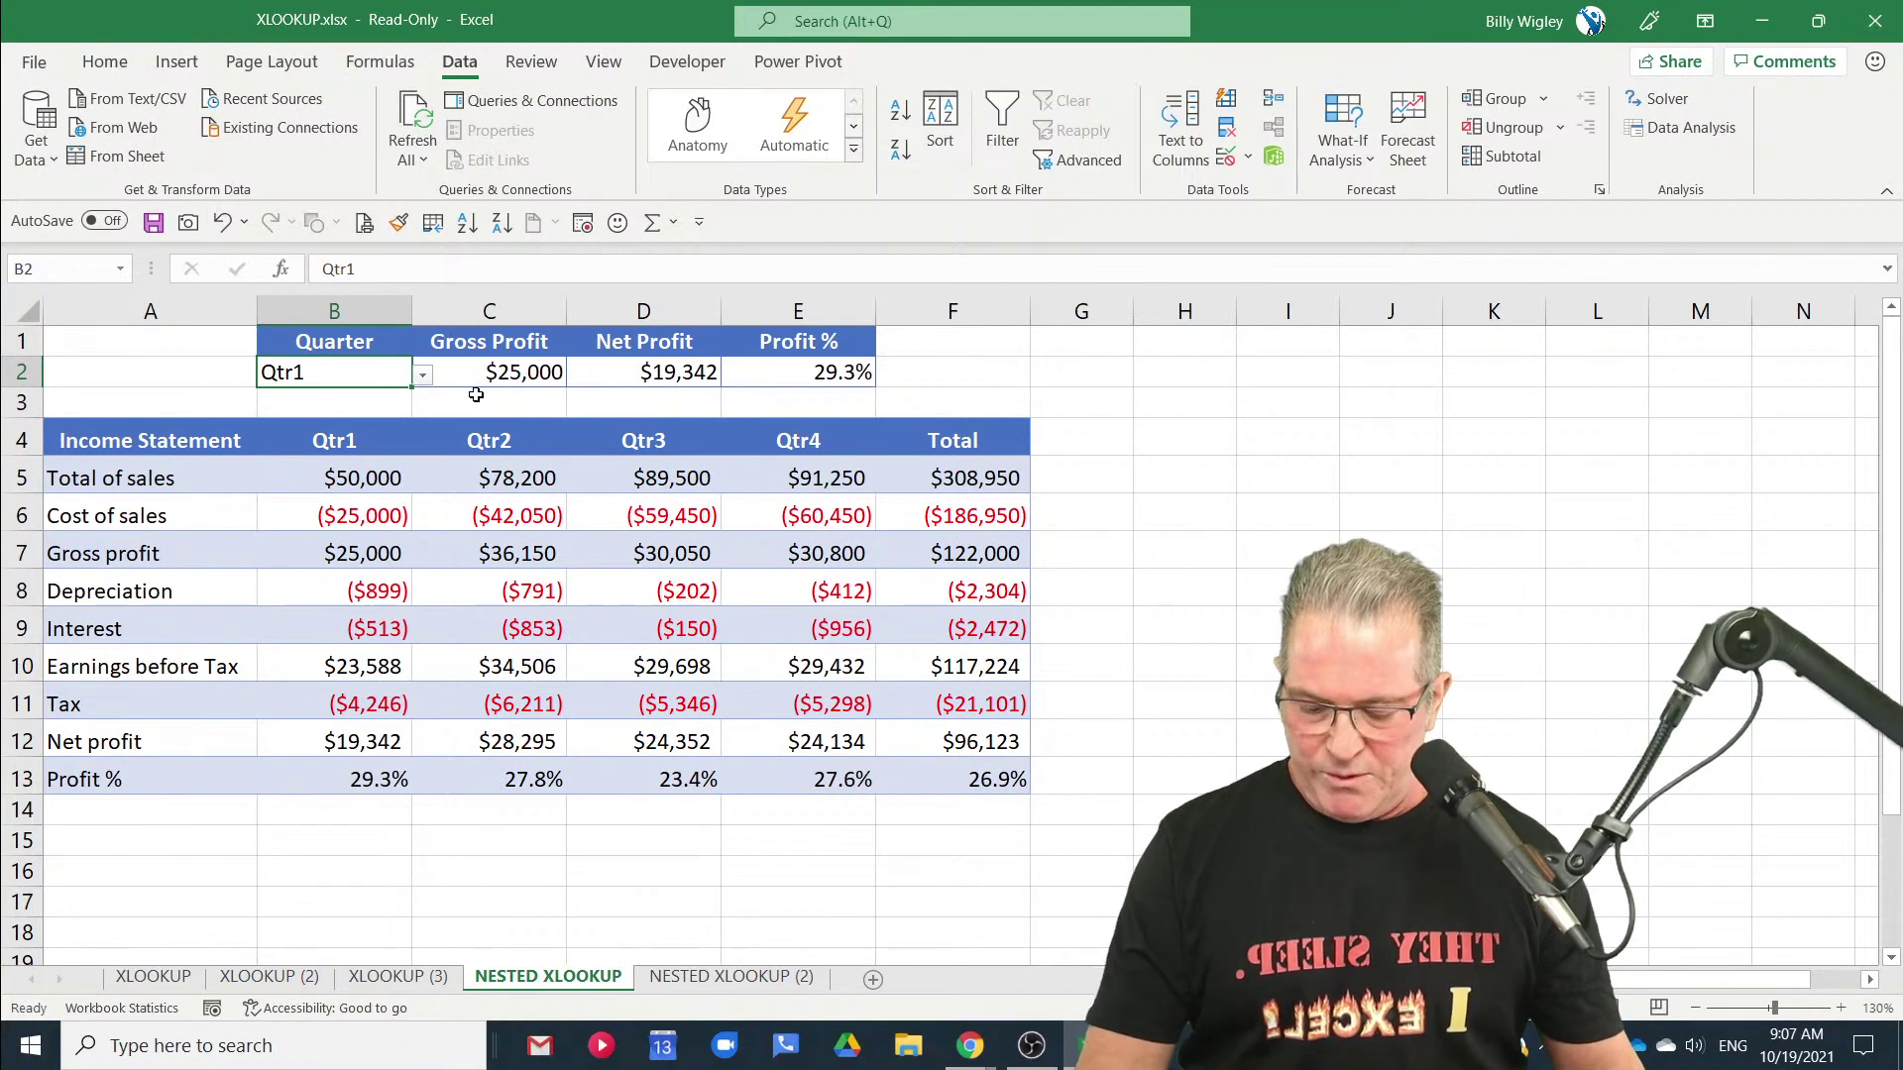
pyautogui.moveTo(436, 355)
pyautogui.mouseDown()
pyautogui.moveTo(470, 386)
pyautogui.moveTo(566, 392)
pyautogui.mouseUp()
pyautogui.moveTo(423, 324); pyautogui.dragTo(574, 365)
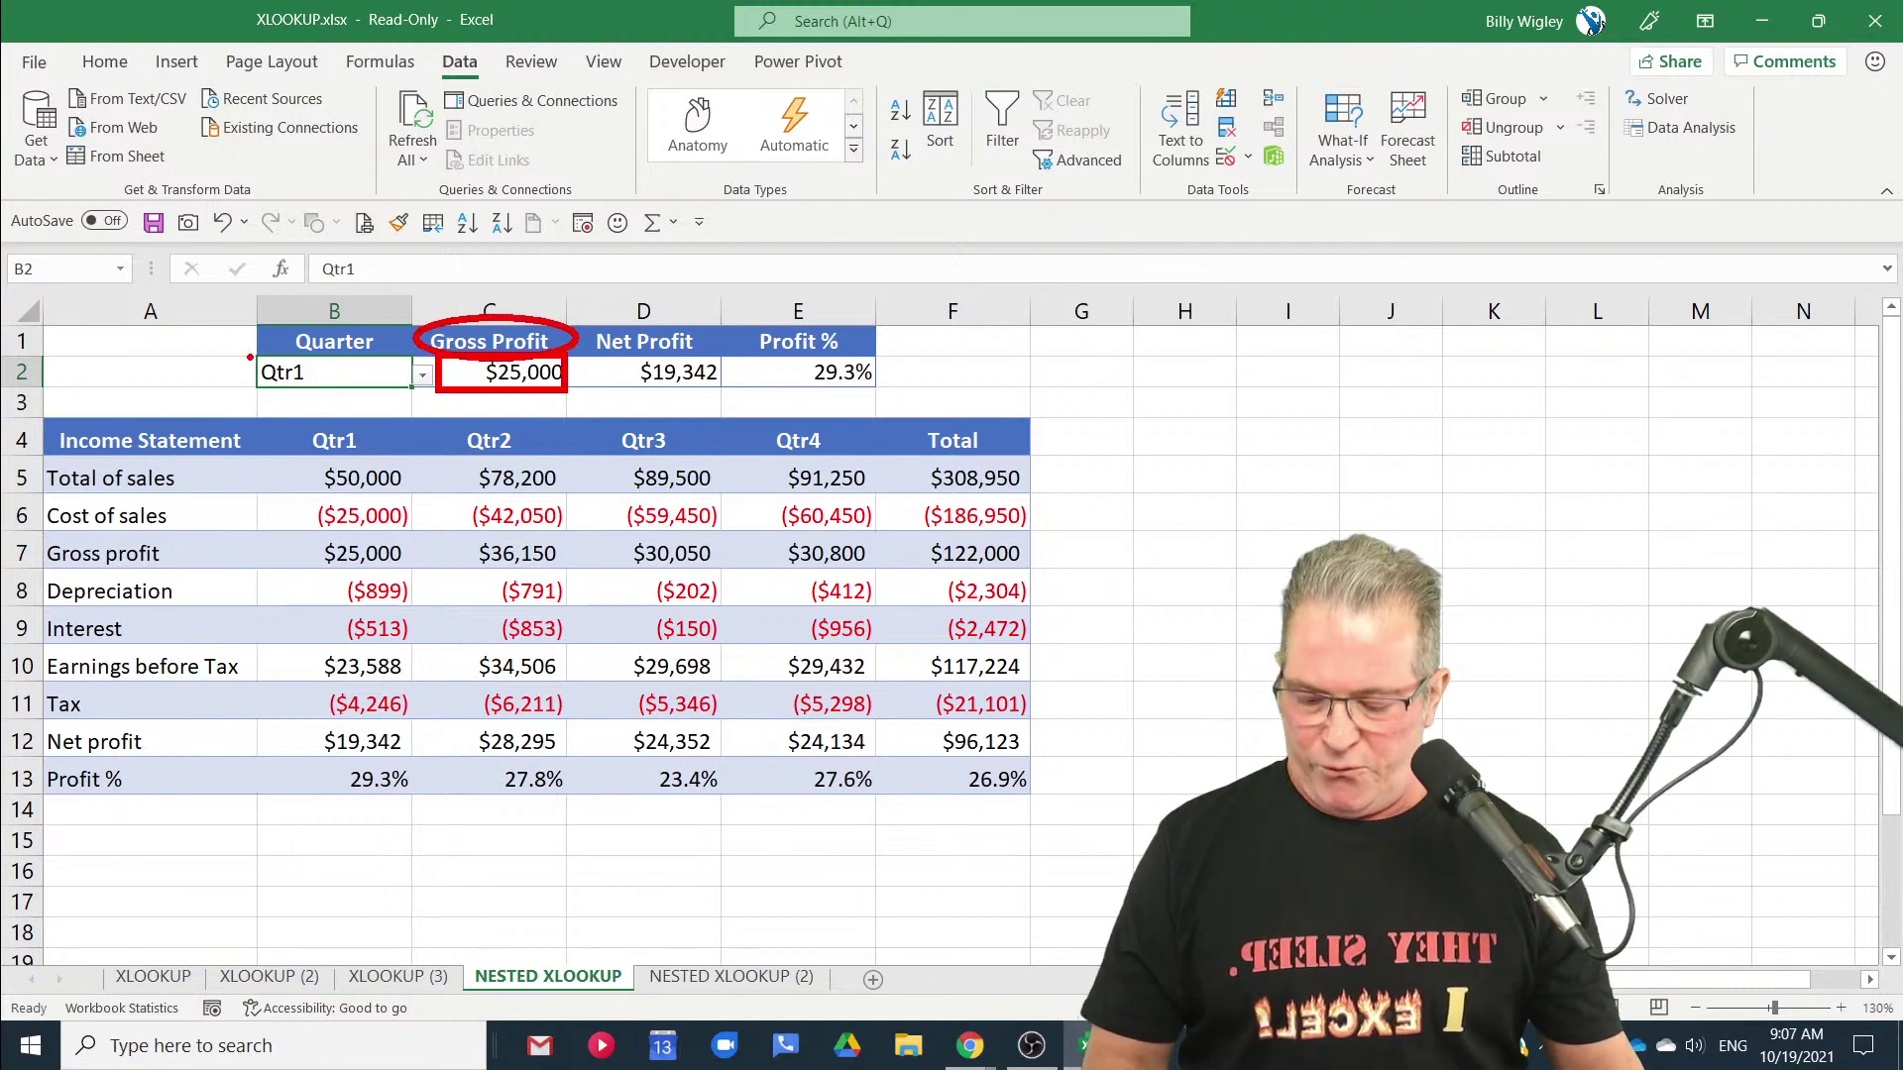
pyautogui.moveTo(247, 347)
pyautogui.mouseDown()
pyautogui.moveTo(426, 391)
pyautogui.moveTo(432, 424)
pyautogui.mouseUp()
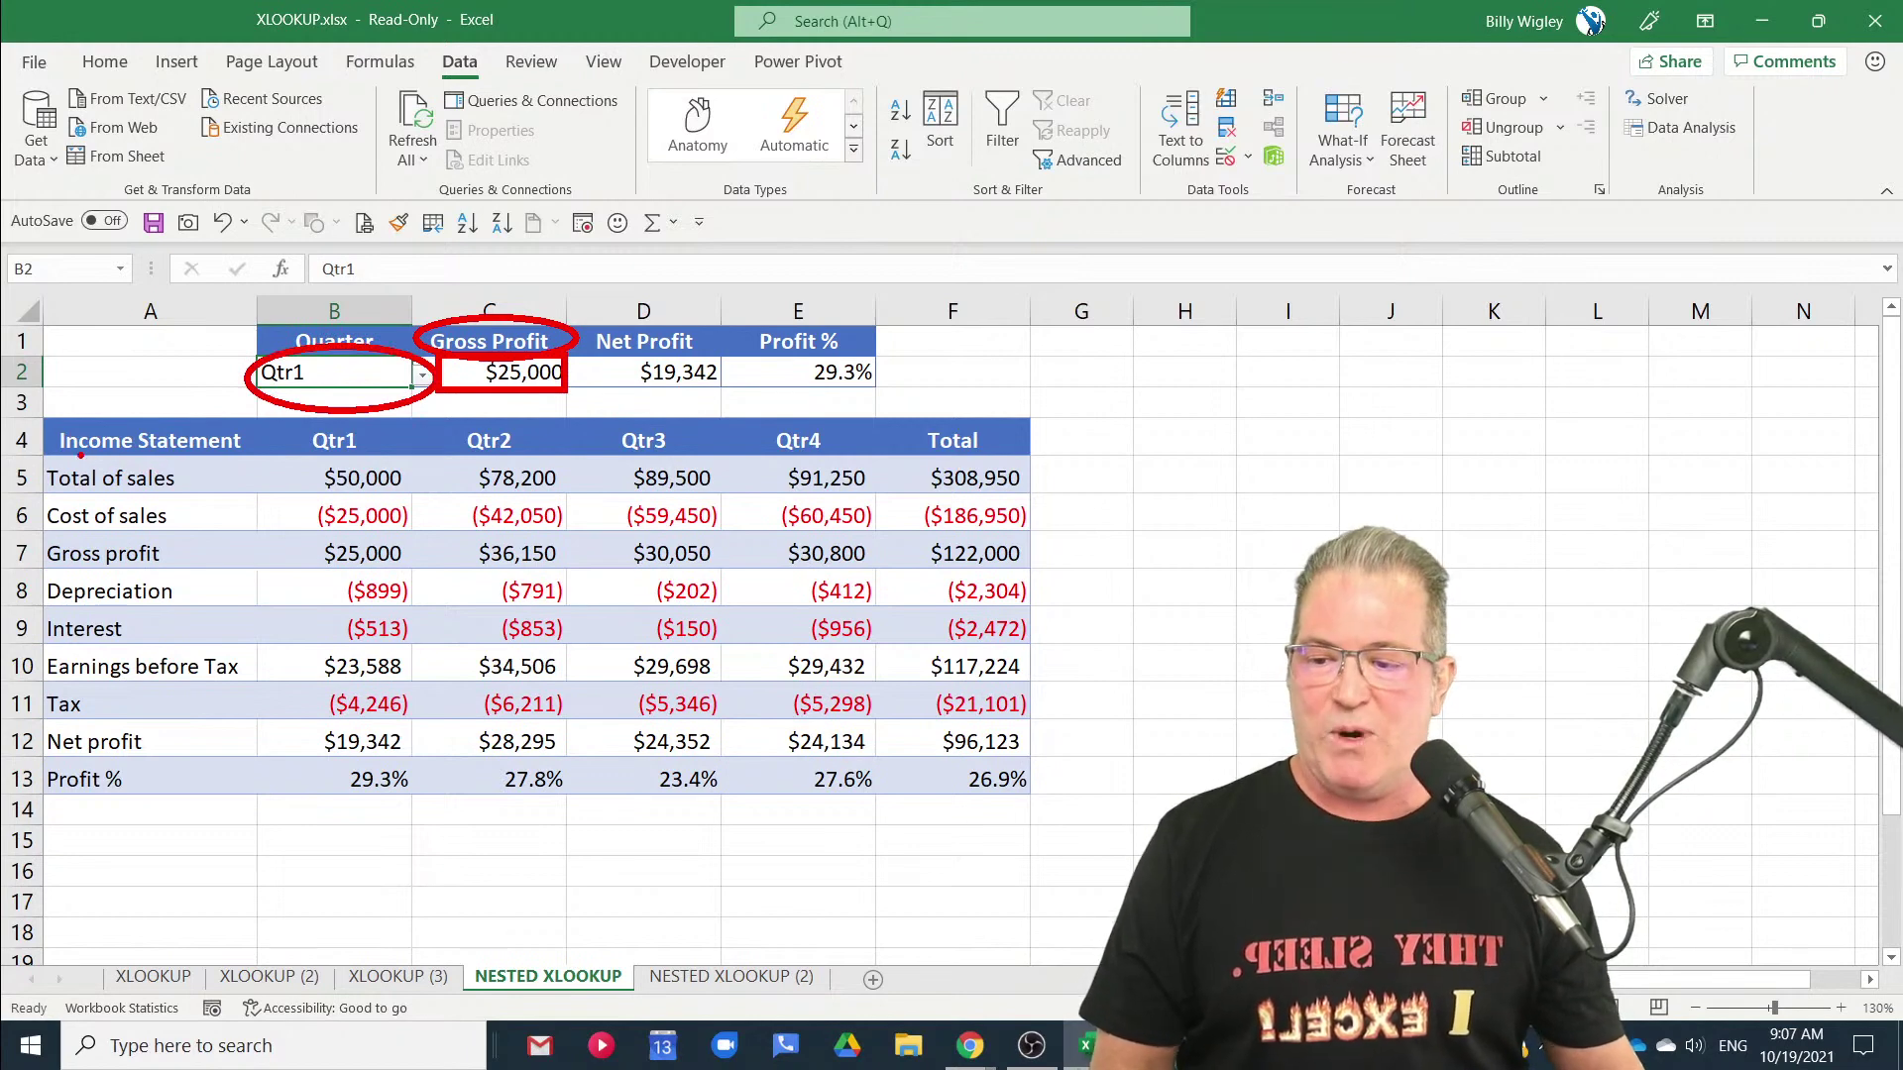
# Highlight row labels A5:A13, the Qtr1–Total headers, and Gross profit's $25,000 Qtr1 value.
pyautogui.moveTo(36, 455)
pyautogui.mouseDown()
pyautogui.moveTo(319, 694)
pyautogui.moveTo(248, 808)
pyautogui.moveTo(263, 803)
pyautogui.mouseUp()
pyautogui.moveTo(176, 593)
pyautogui.mouseDown()
pyautogui.moveTo(128, 441)
pyautogui.moveTo(184, 456)
pyautogui.mouseUp()
pyautogui.moveTo(149, 547)
pyautogui.mouseDown()
pyautogui.moveTo(147, 449)
pyautogui.moveTo(431, 392)
pyautogui.moveTo(417, 375)
pyautogui.mouseUp()
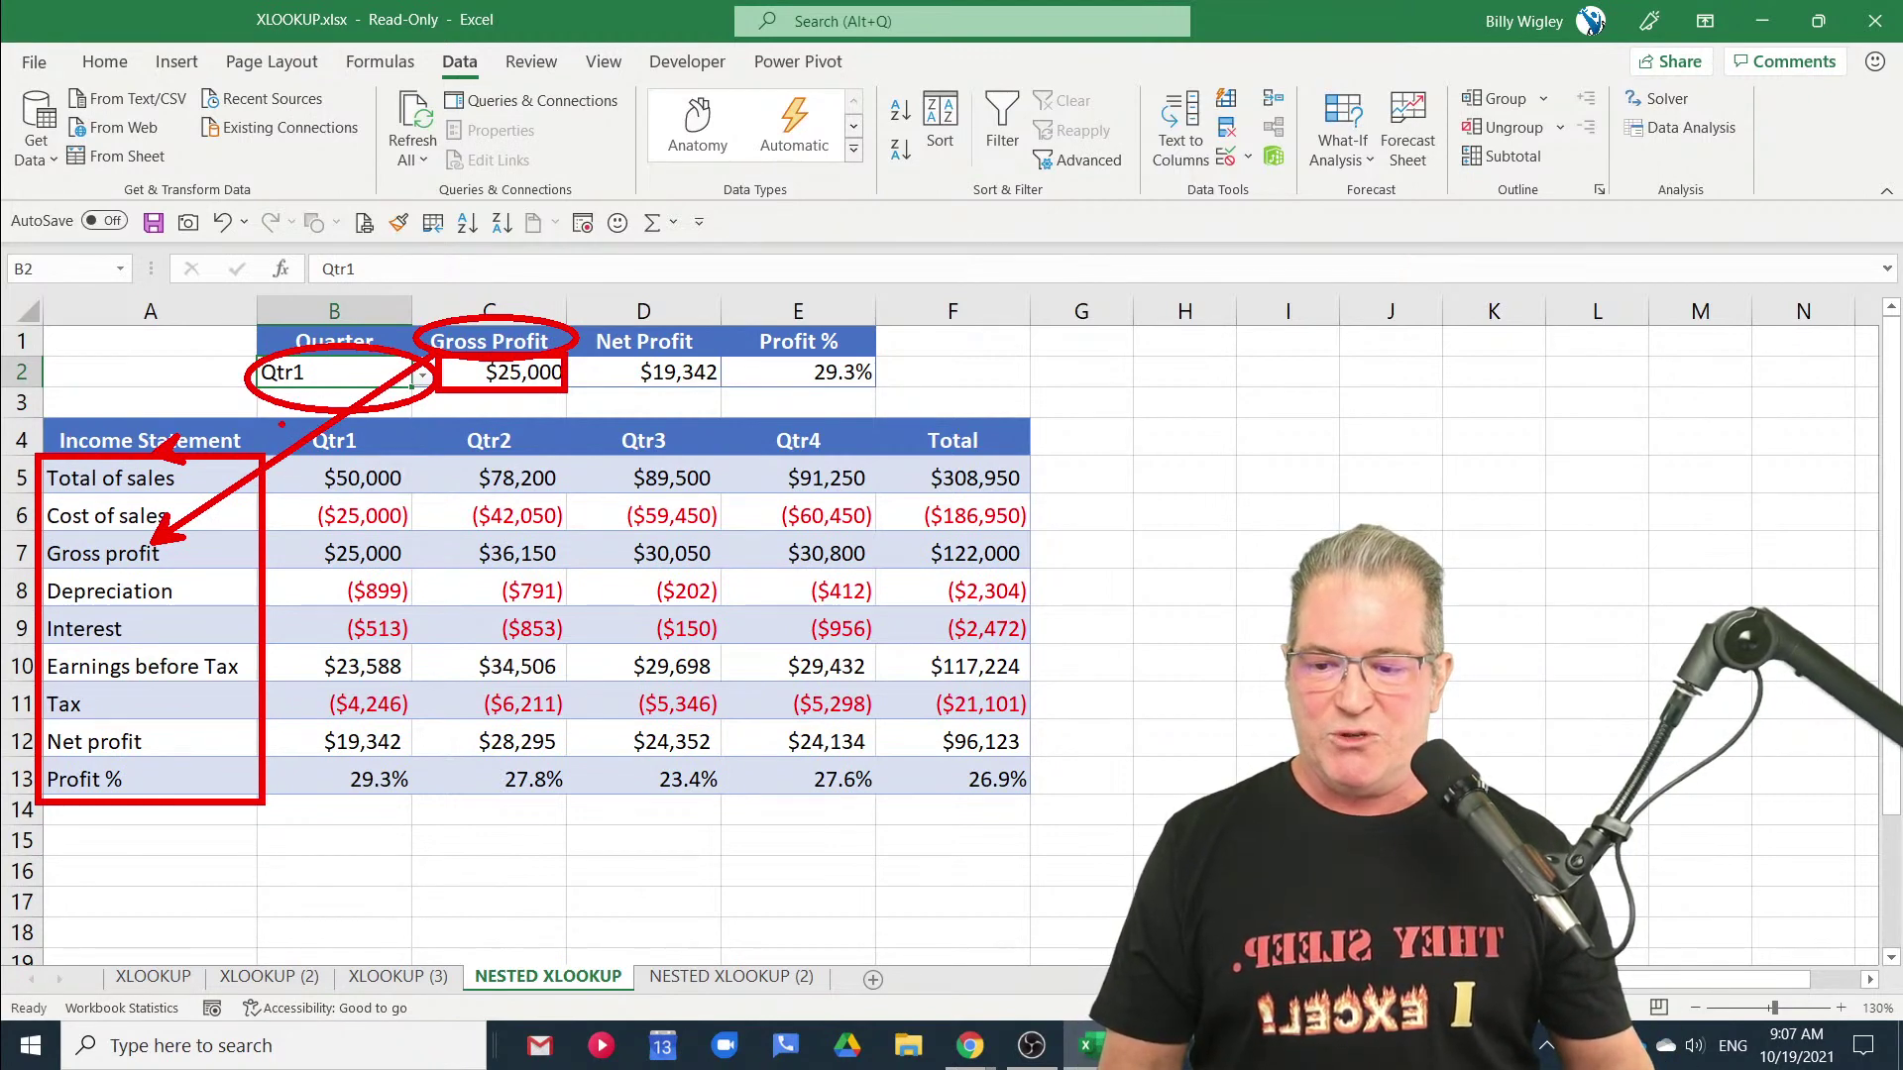
pyautogui.moveTo(278, 416)
pyautogui.mouseDown()
pyautogui.moveTo(604, 464)
pyautogui.moveTo(1034, 458)
pyautogui.mouseUp()
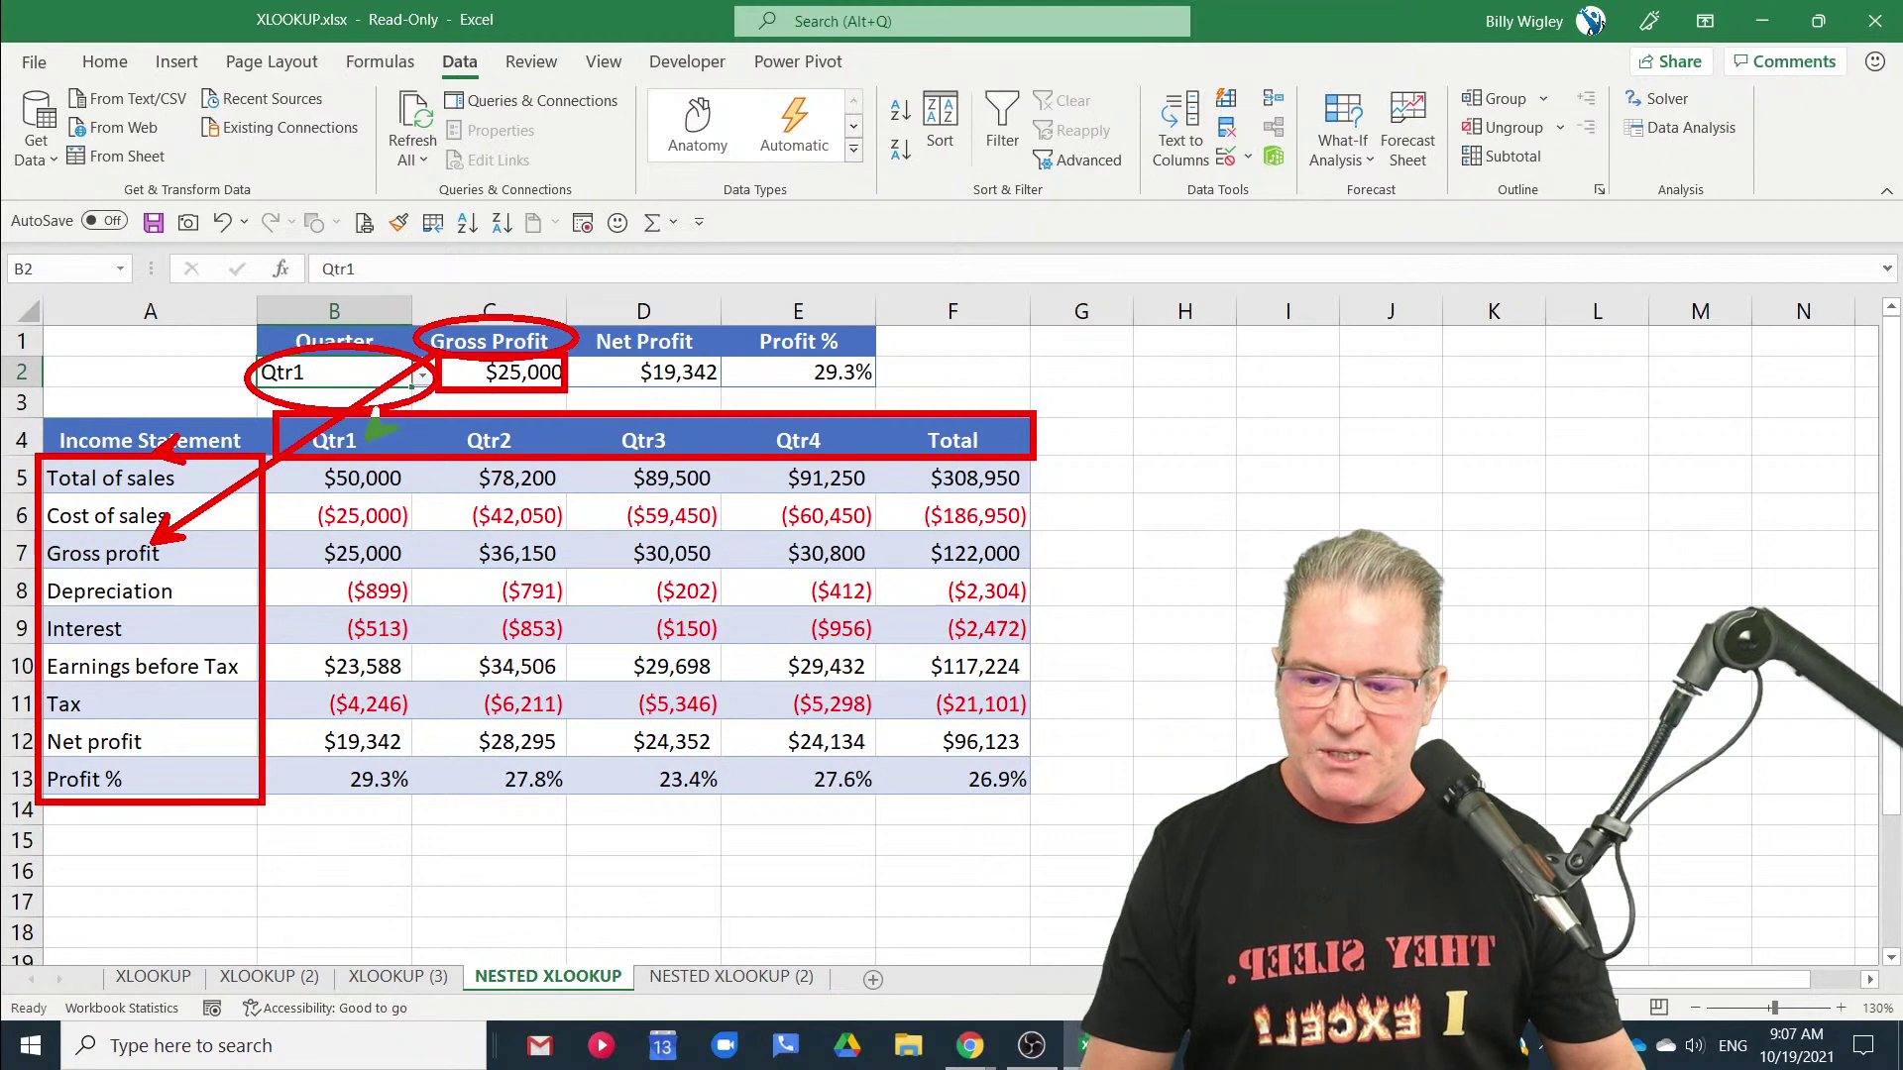
pyautogui.moveTo(317, 372); pyautogui.dragTo(366, 438)
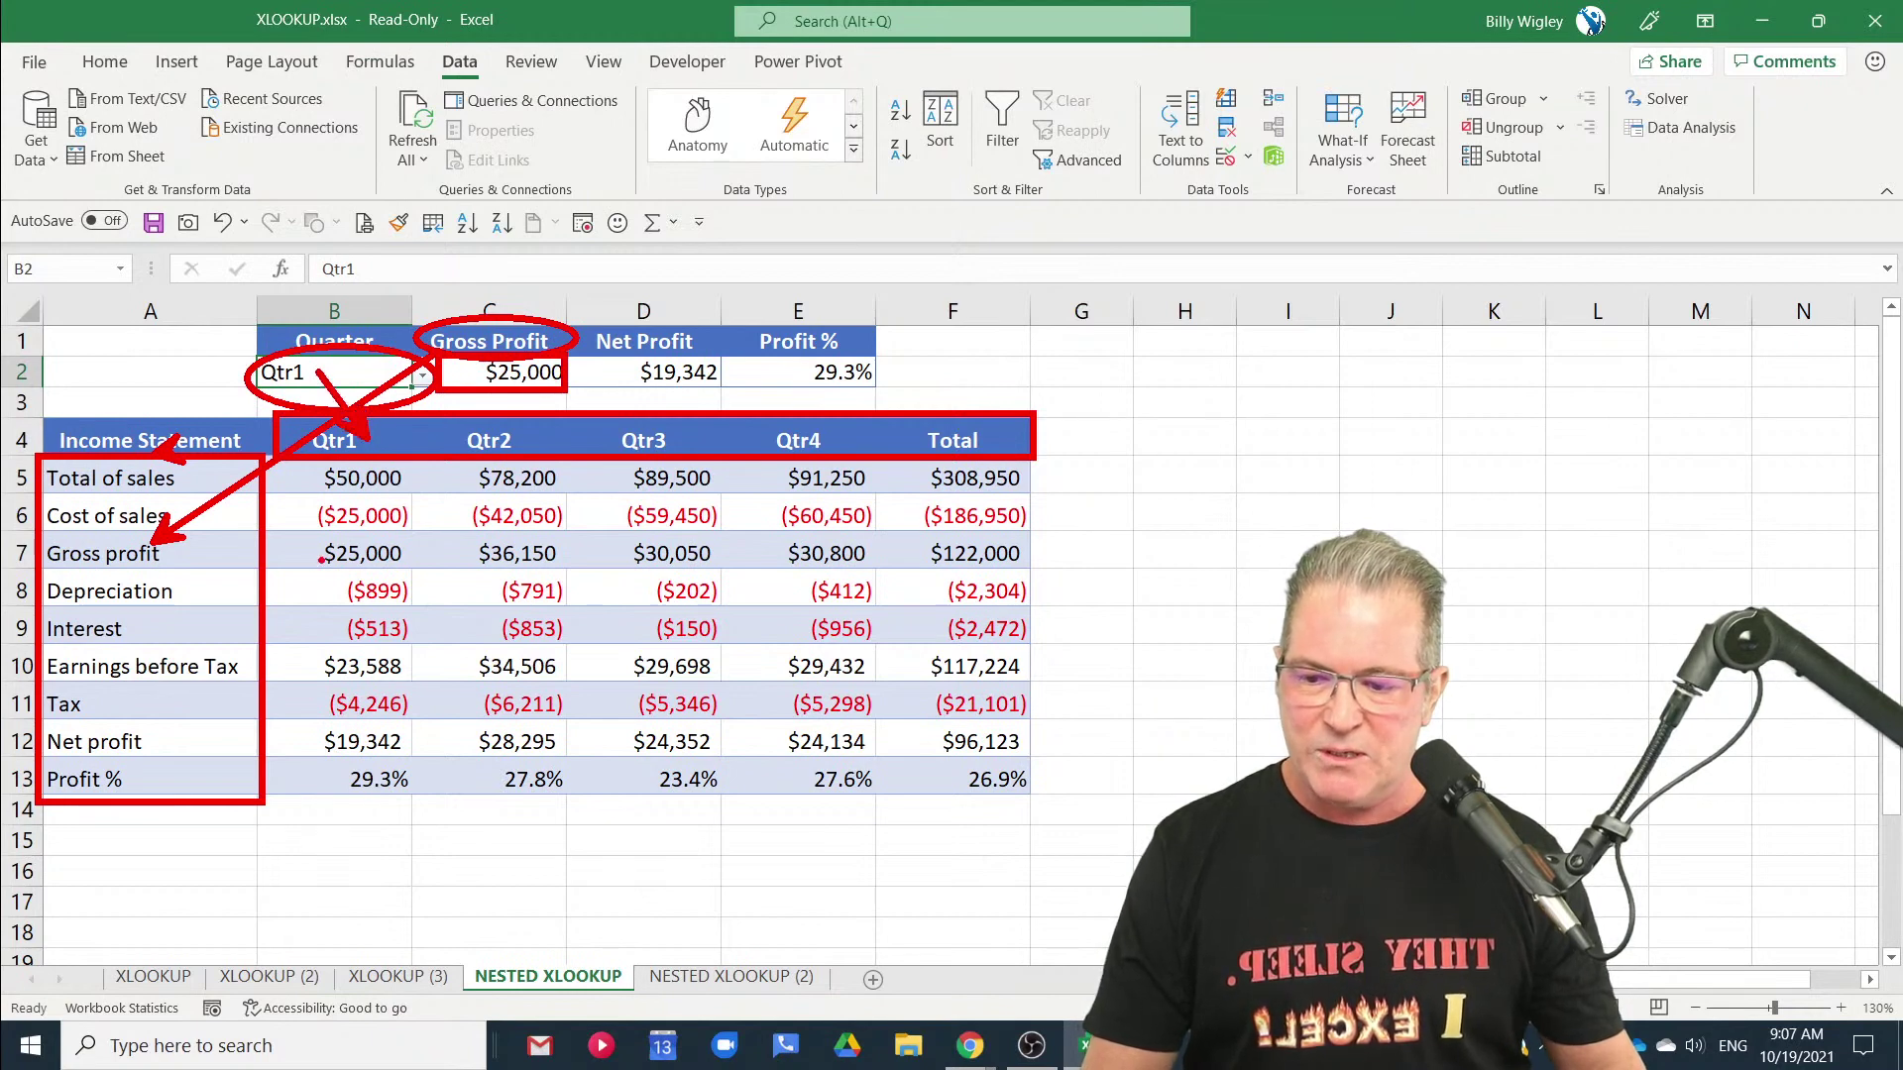
pyautogui.moveTo(322, 555); pyautogui.dragTo(174, 548)
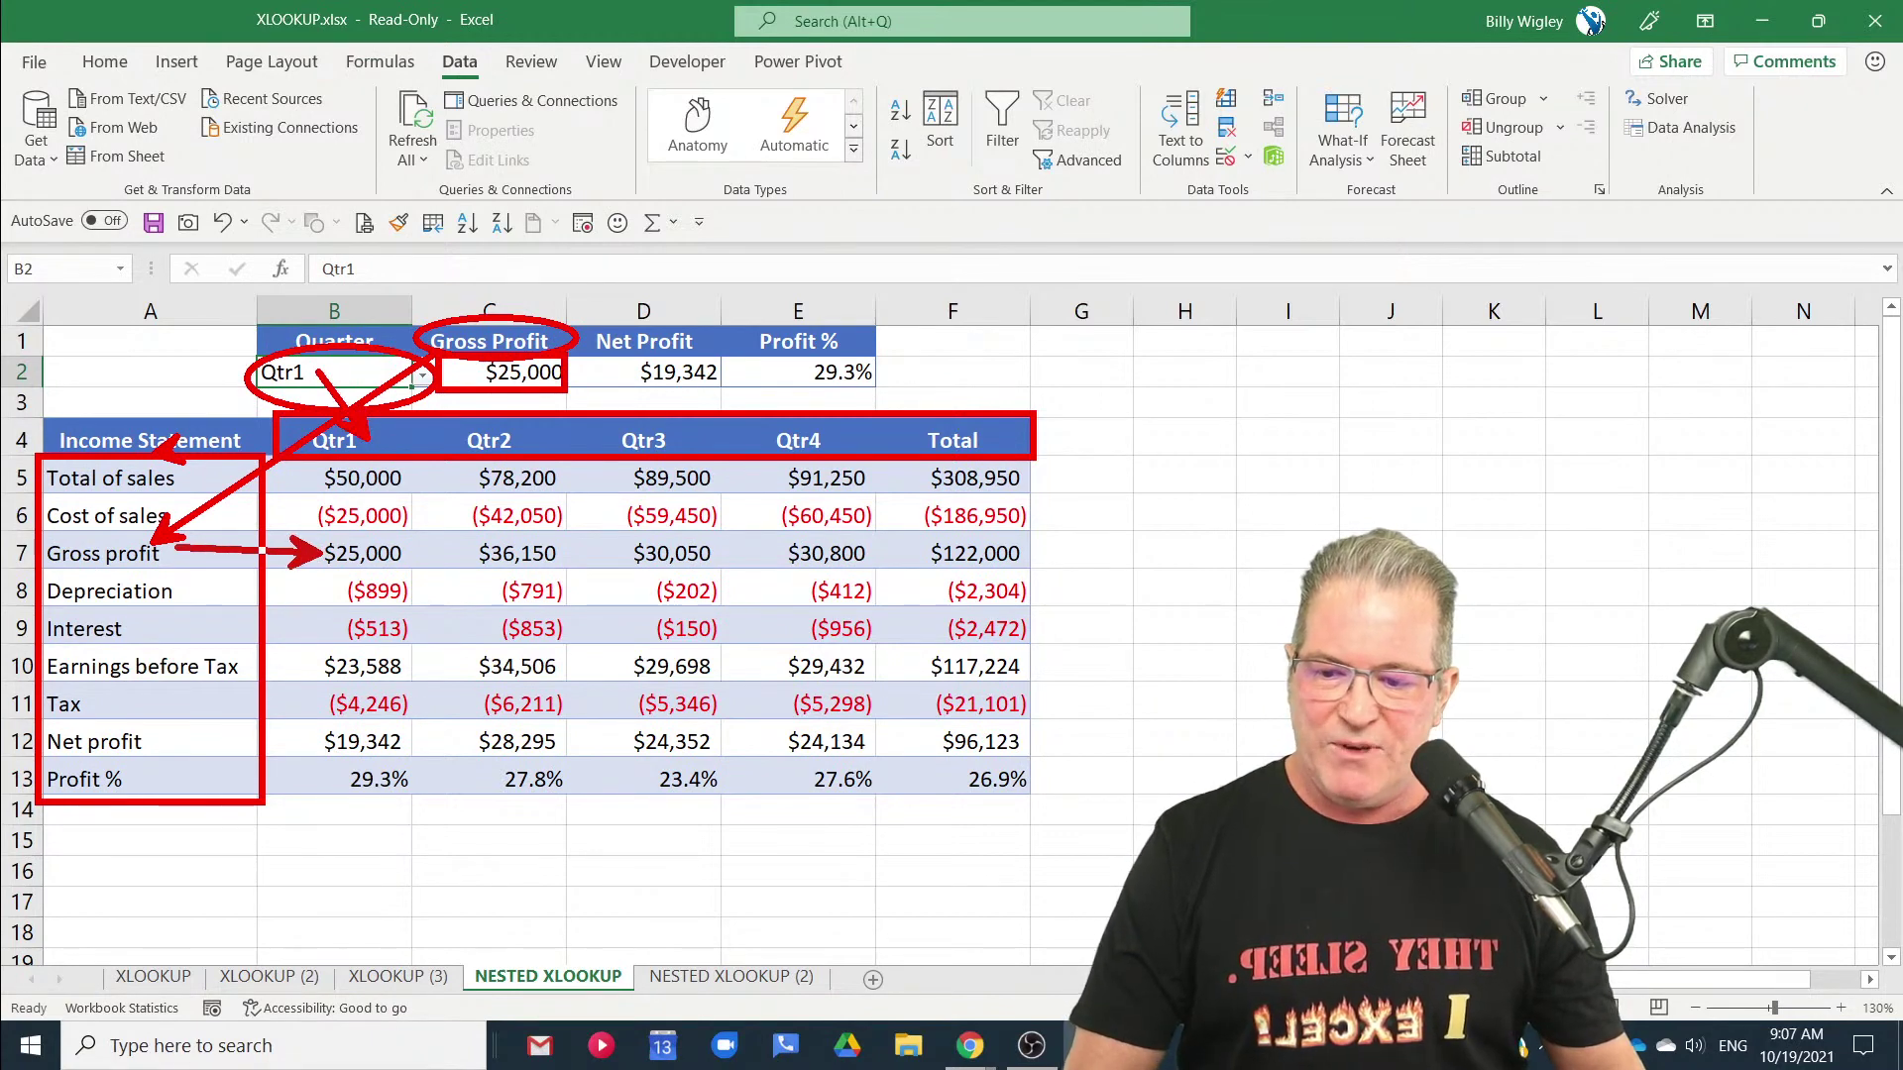
pyautogui.moveTo(304, 524); pyautogui.dragTo(303, 460)
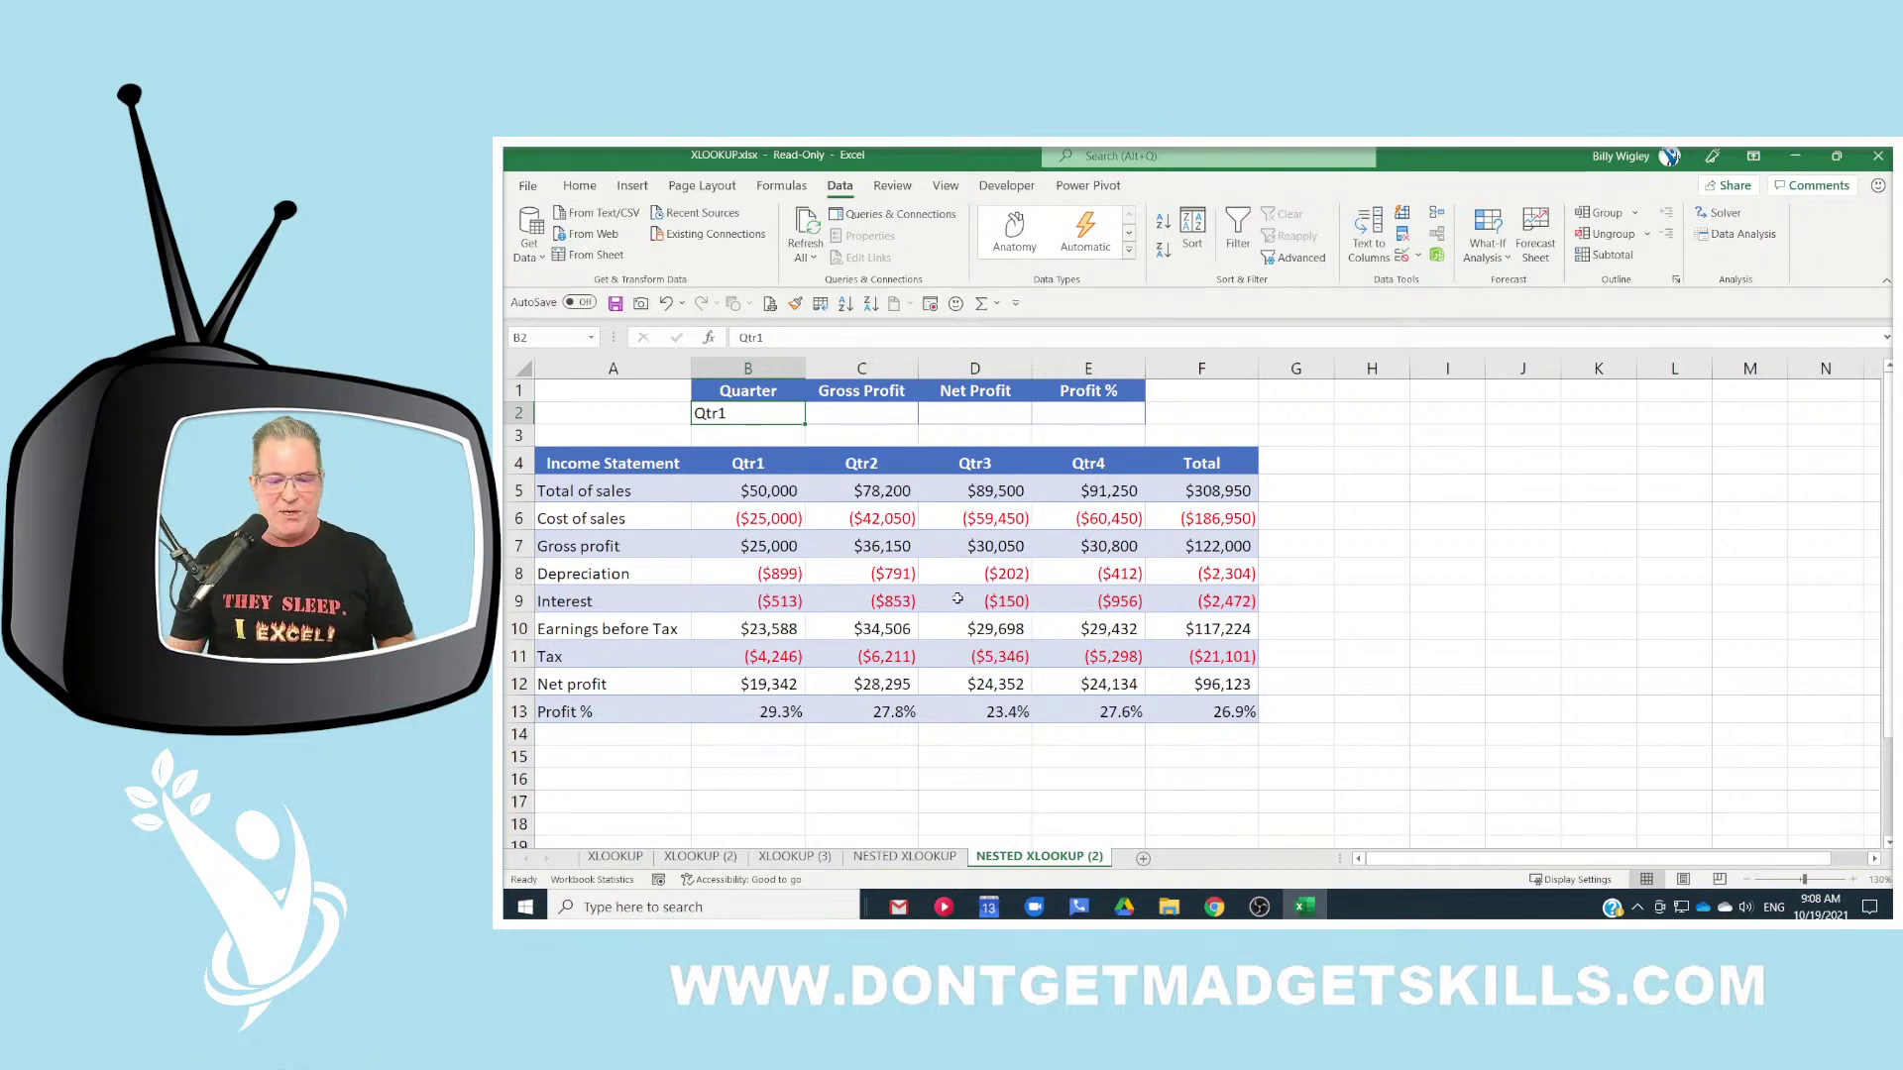
# Begin an =XLOOKUP( formula in C2 using the XLO autocomplete suggestion.
pyautogui.click(872, 418)
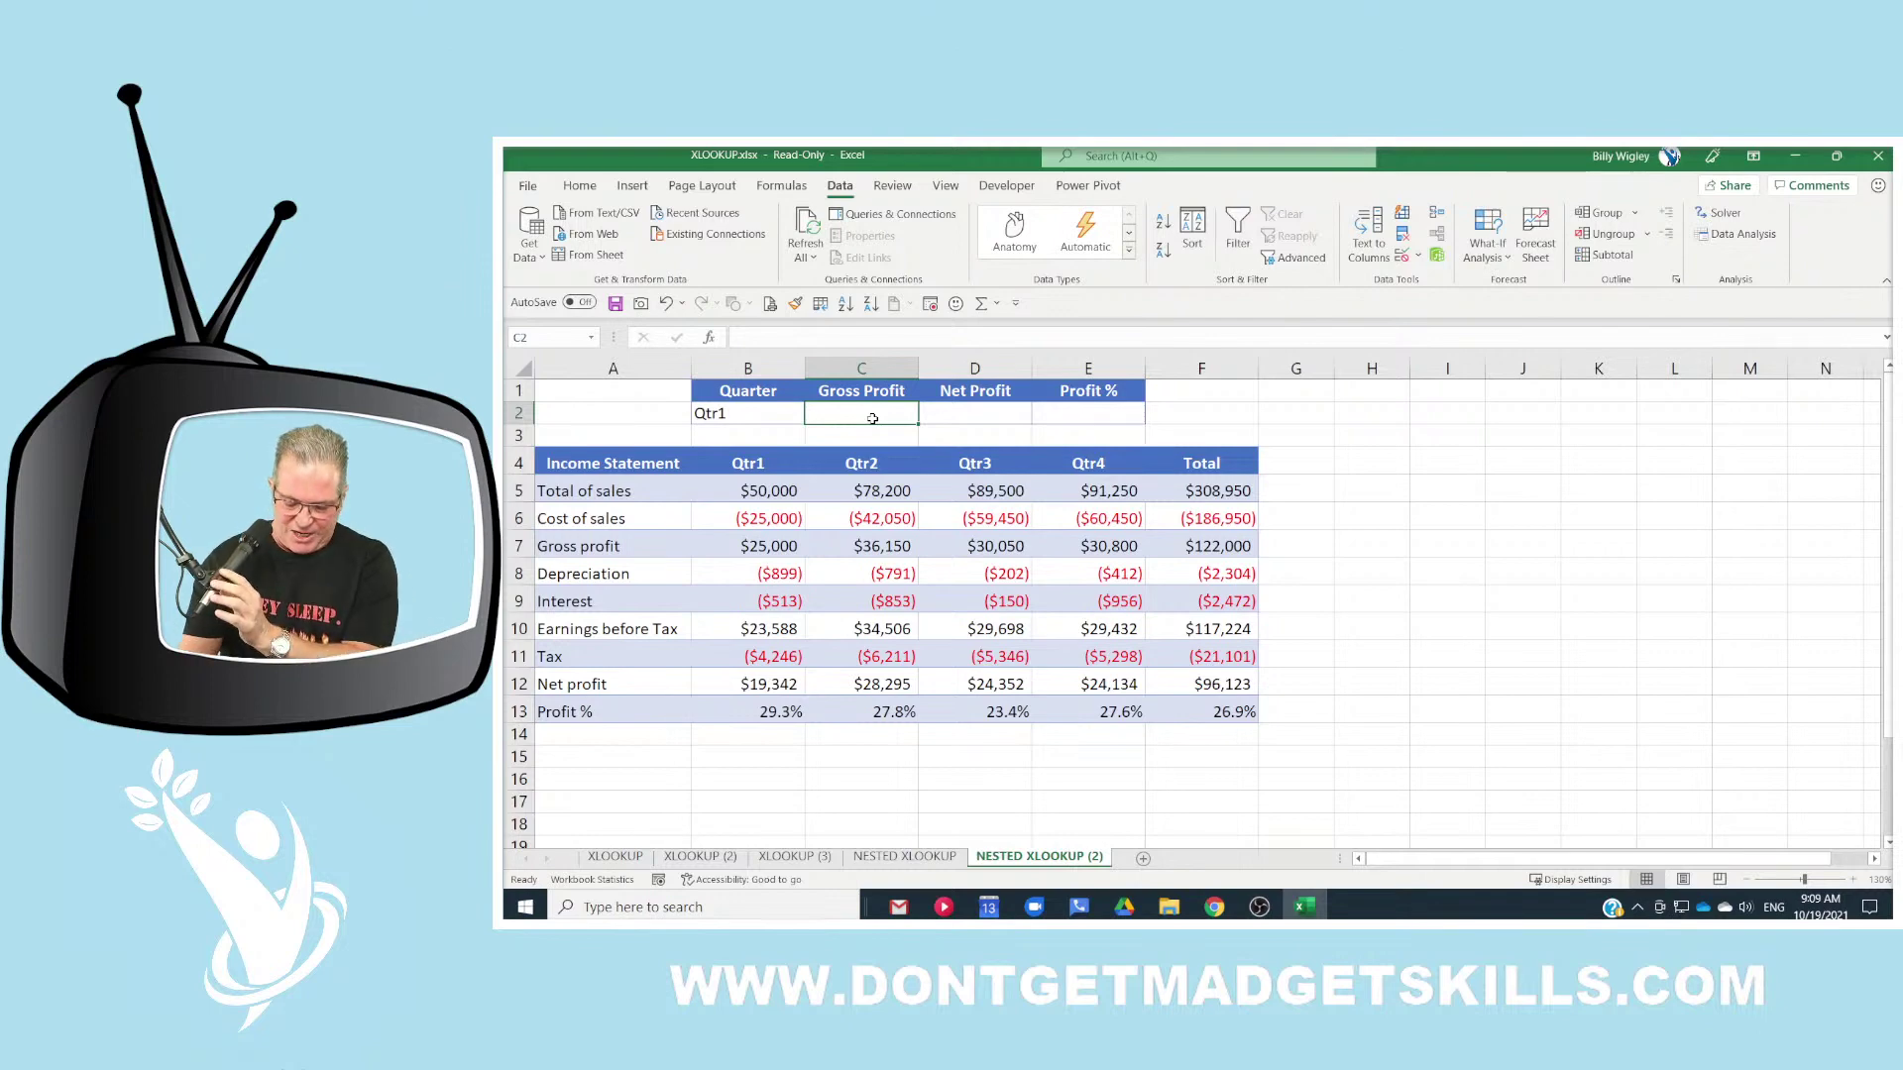
pyautogui.write('=')
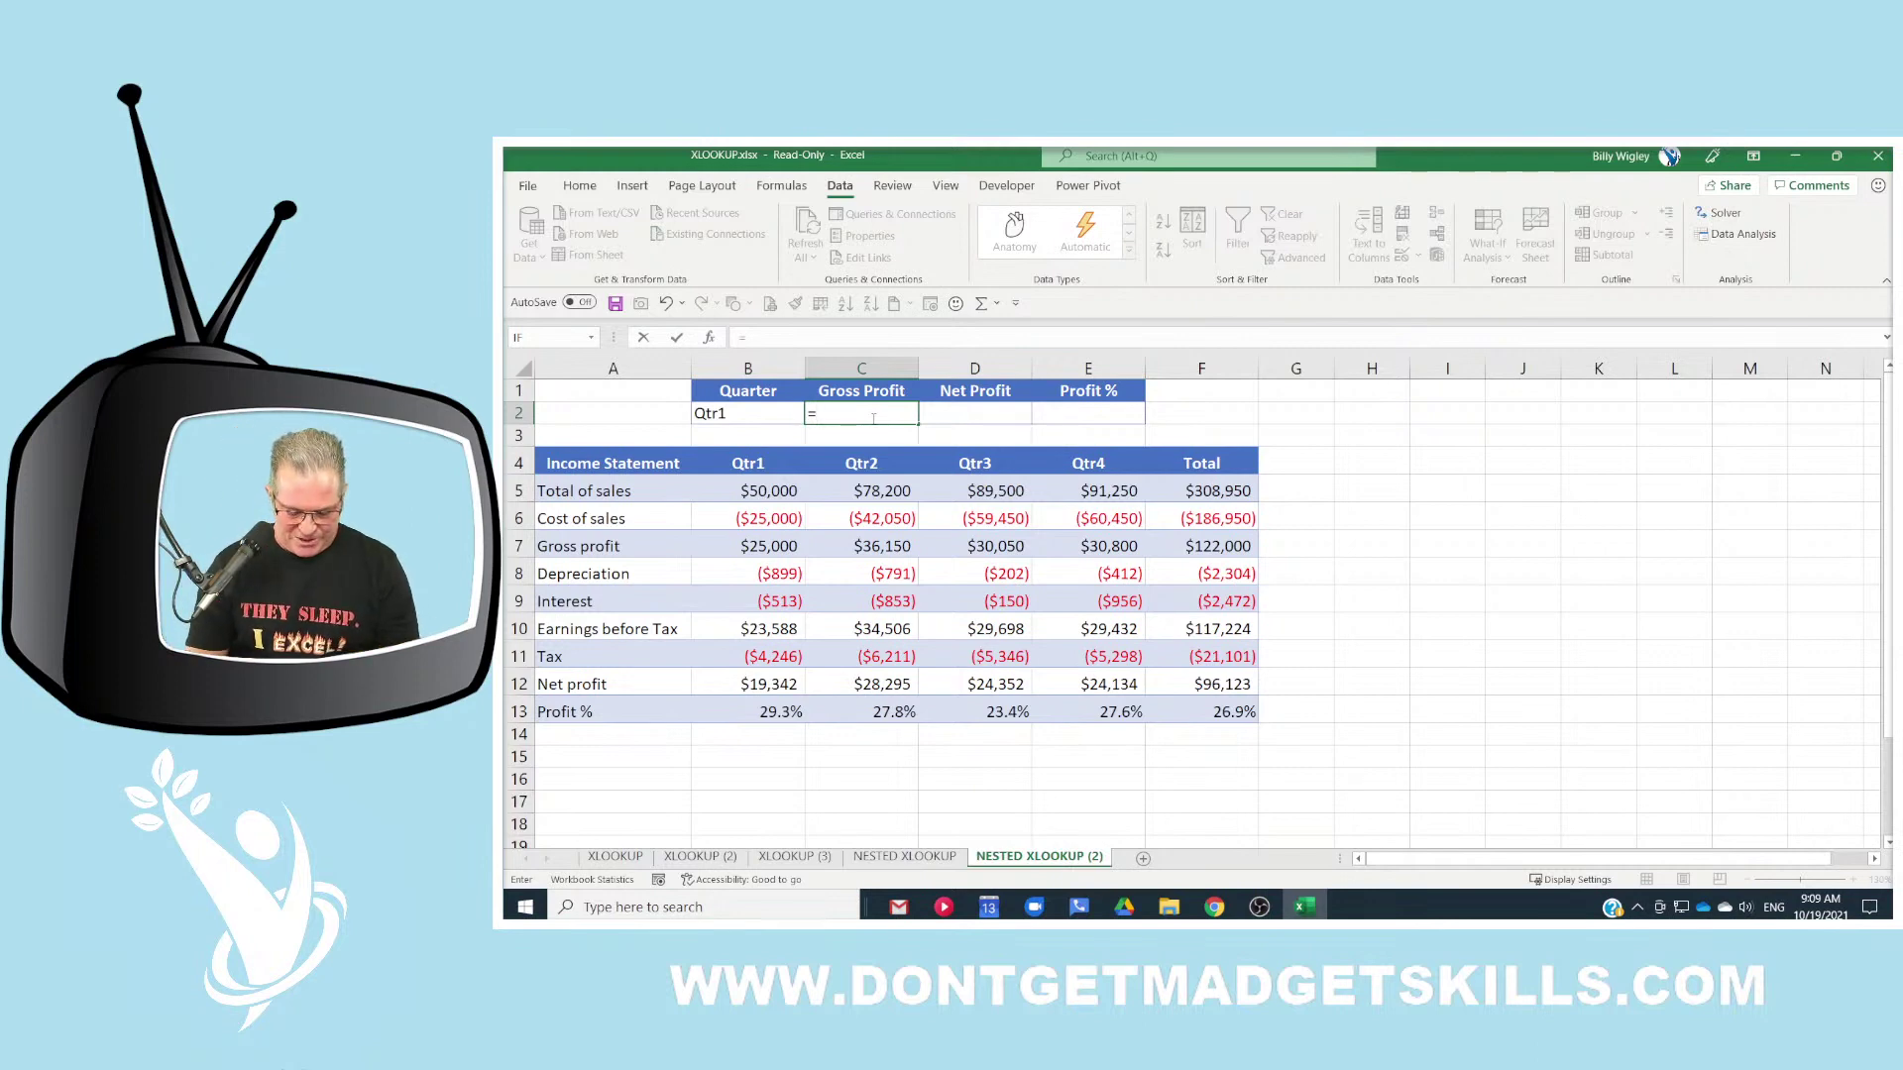
pyautogui.write('XLO')
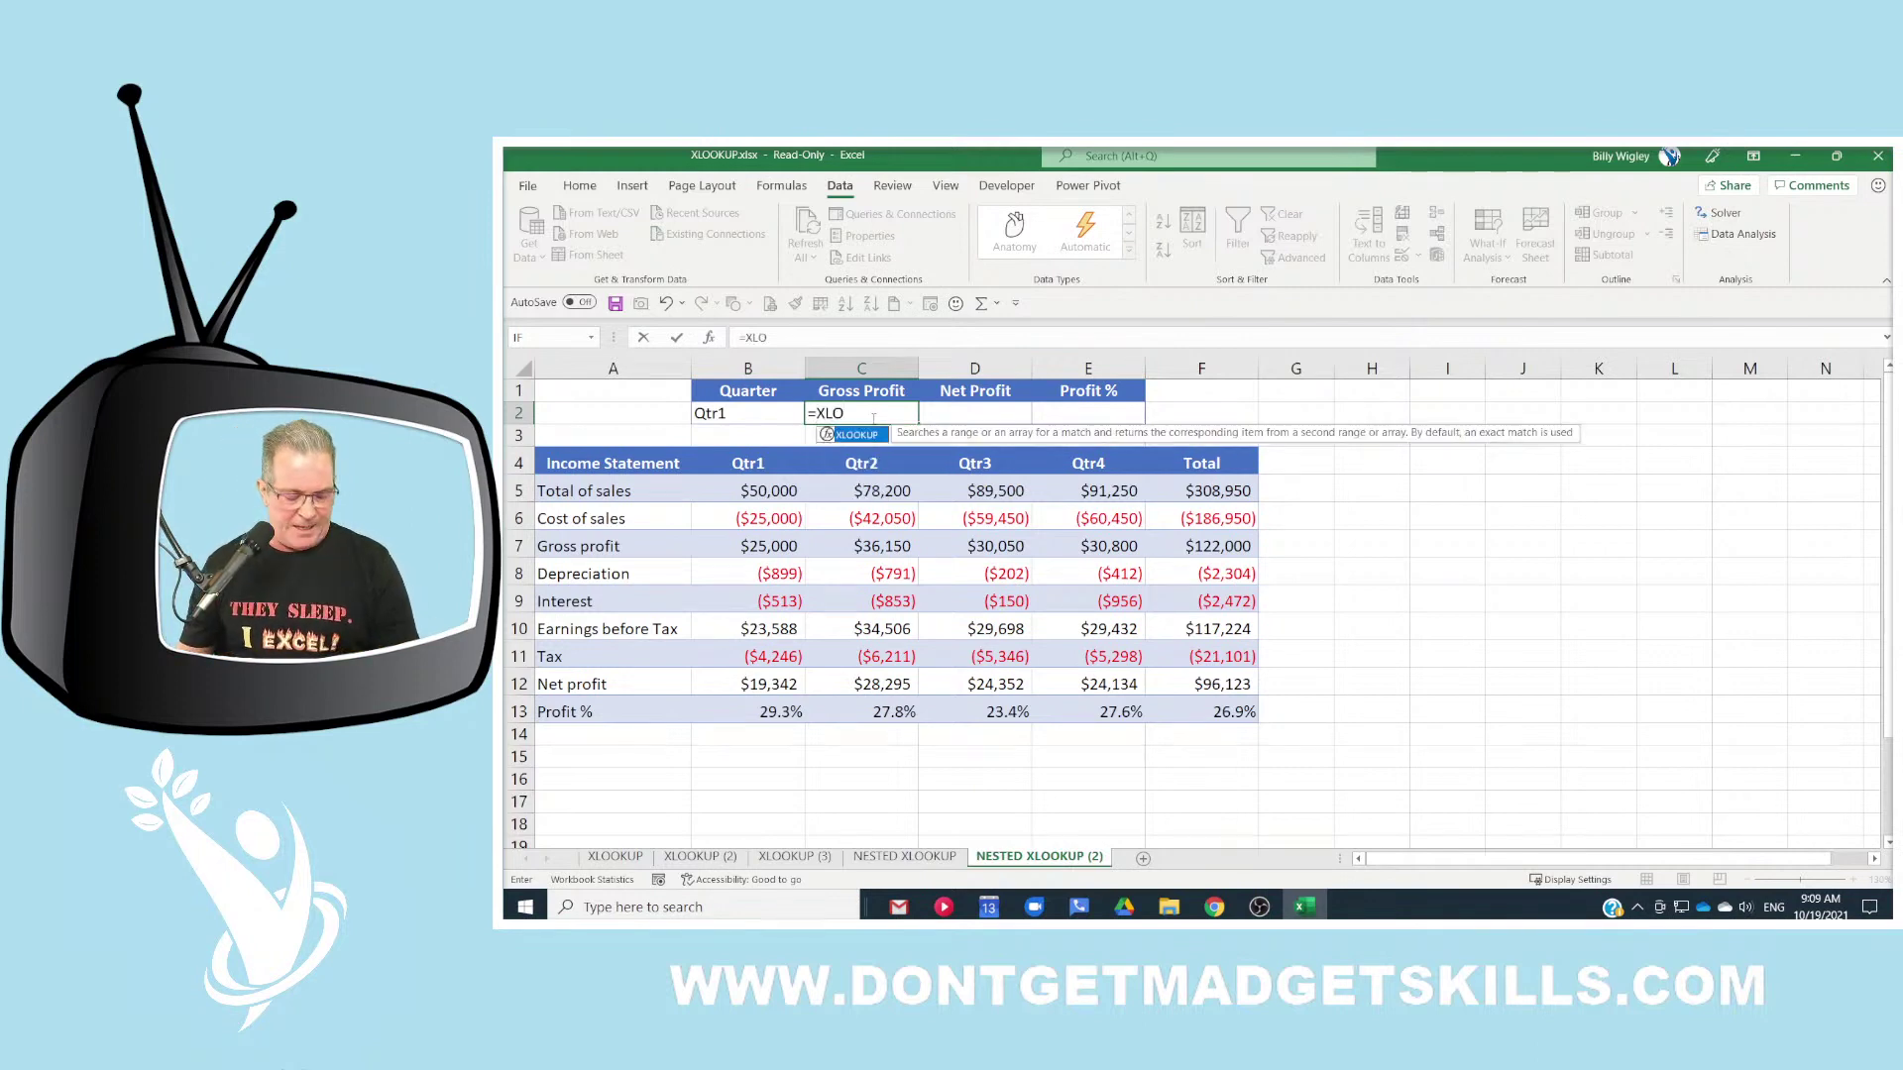
pyautogui.press('Tab')
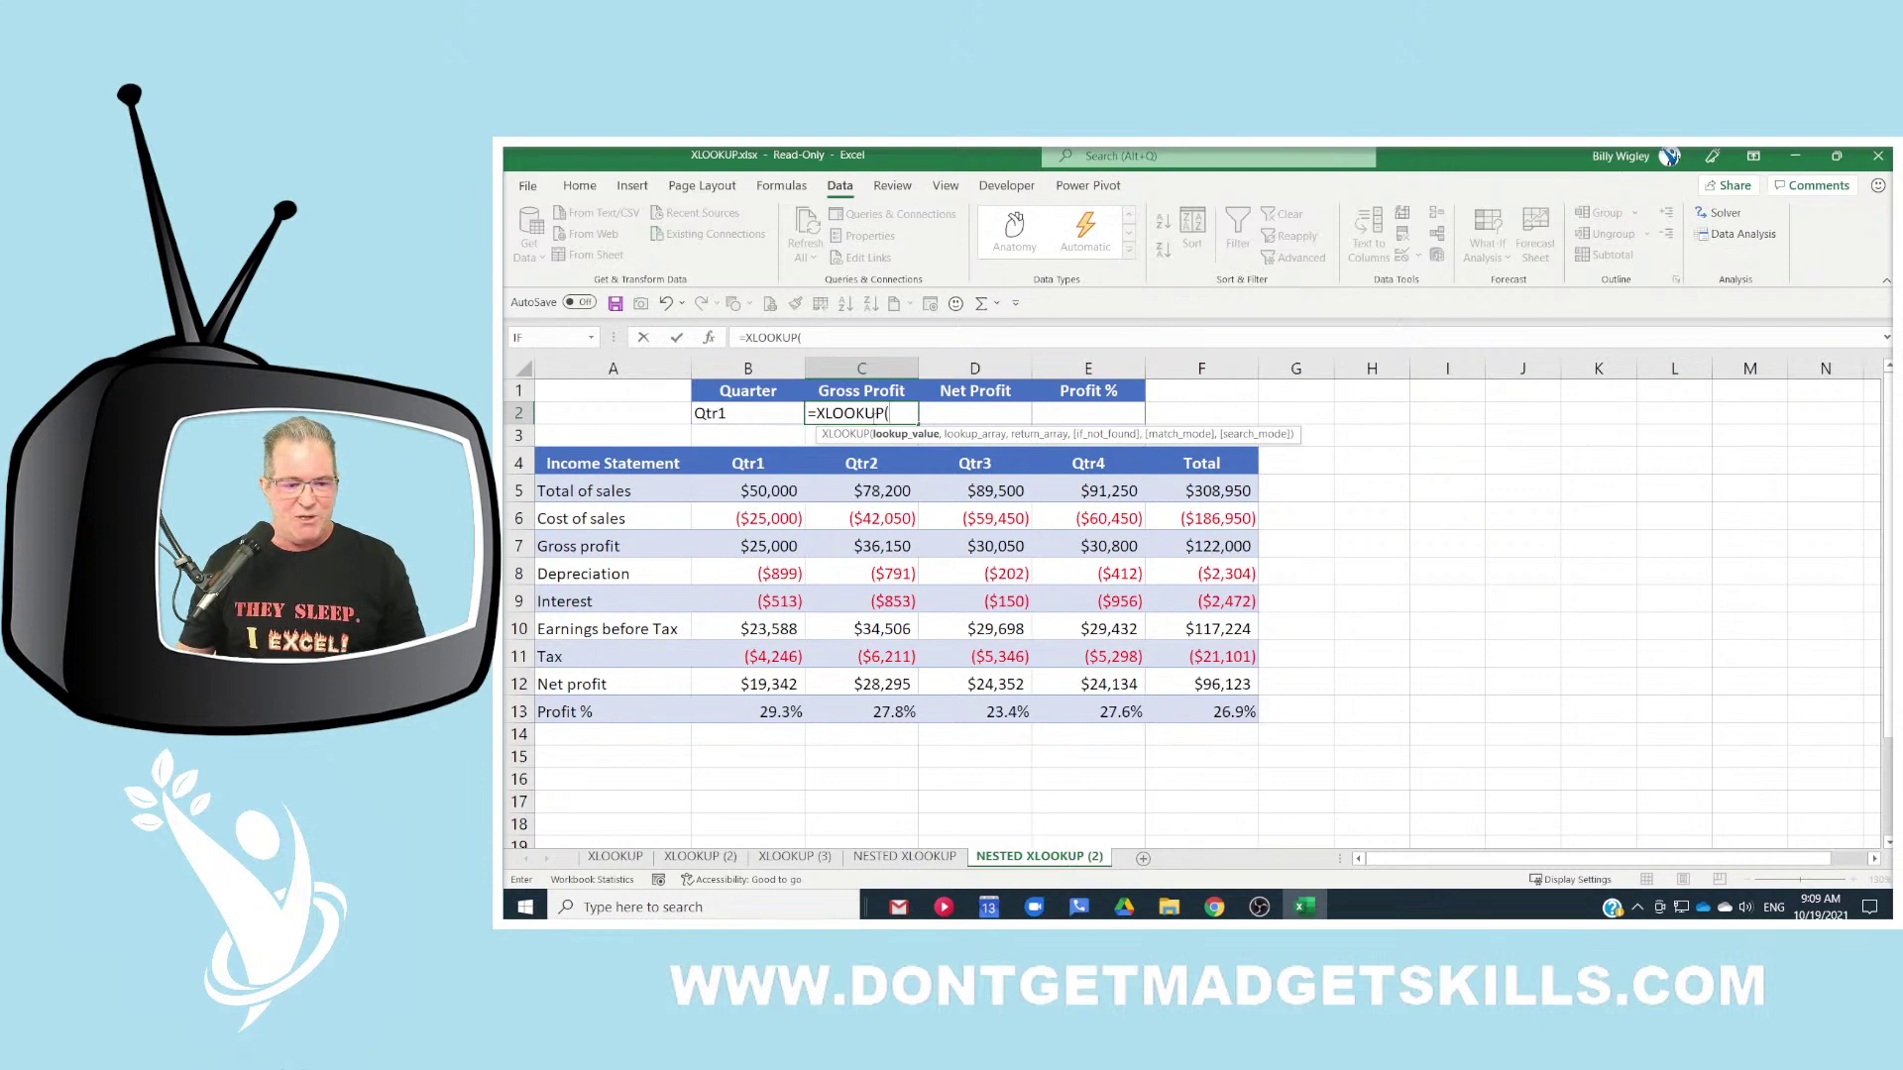
# In XLOOKUP's Function Arguments, set Lookup_value to the C1 Gross Profit header.
pyautogui.click(710, 338)
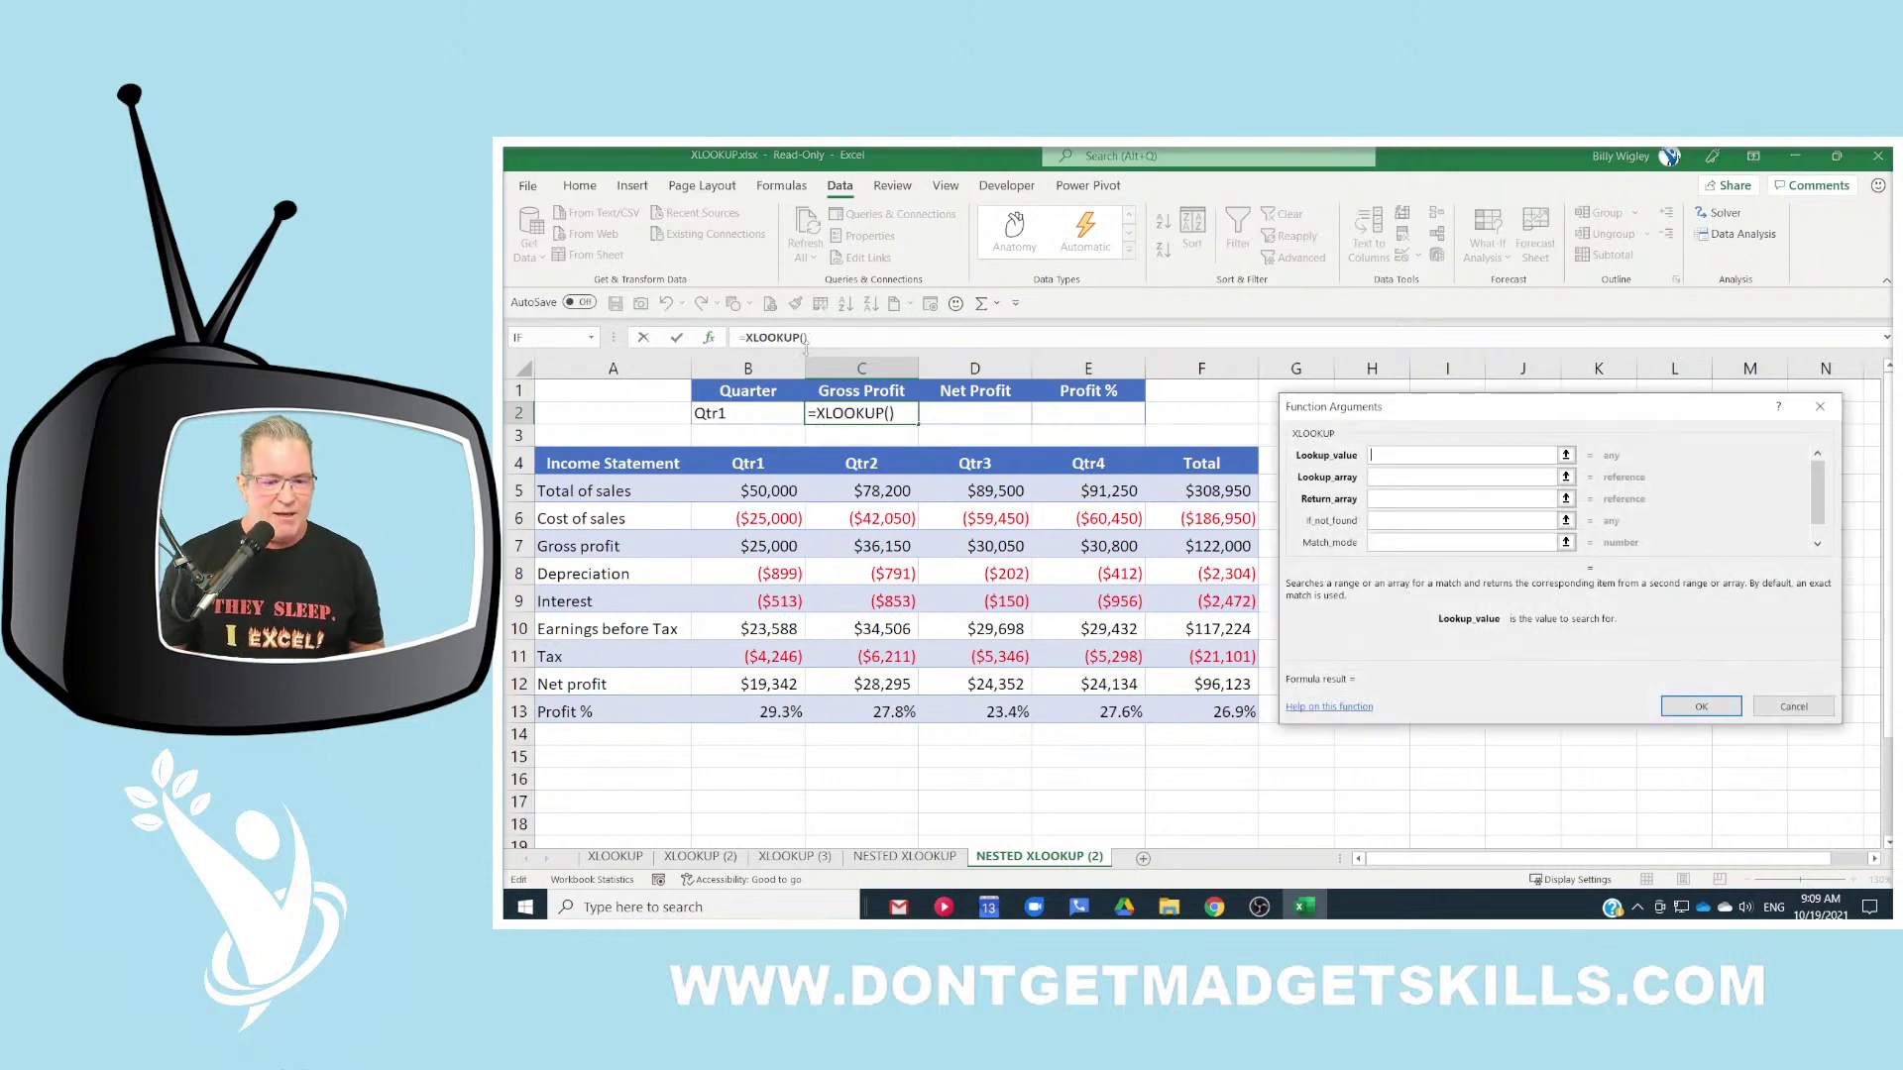
pyautogui.moveTo(1487, 412); pyautogui.dragTo(1473, 398)
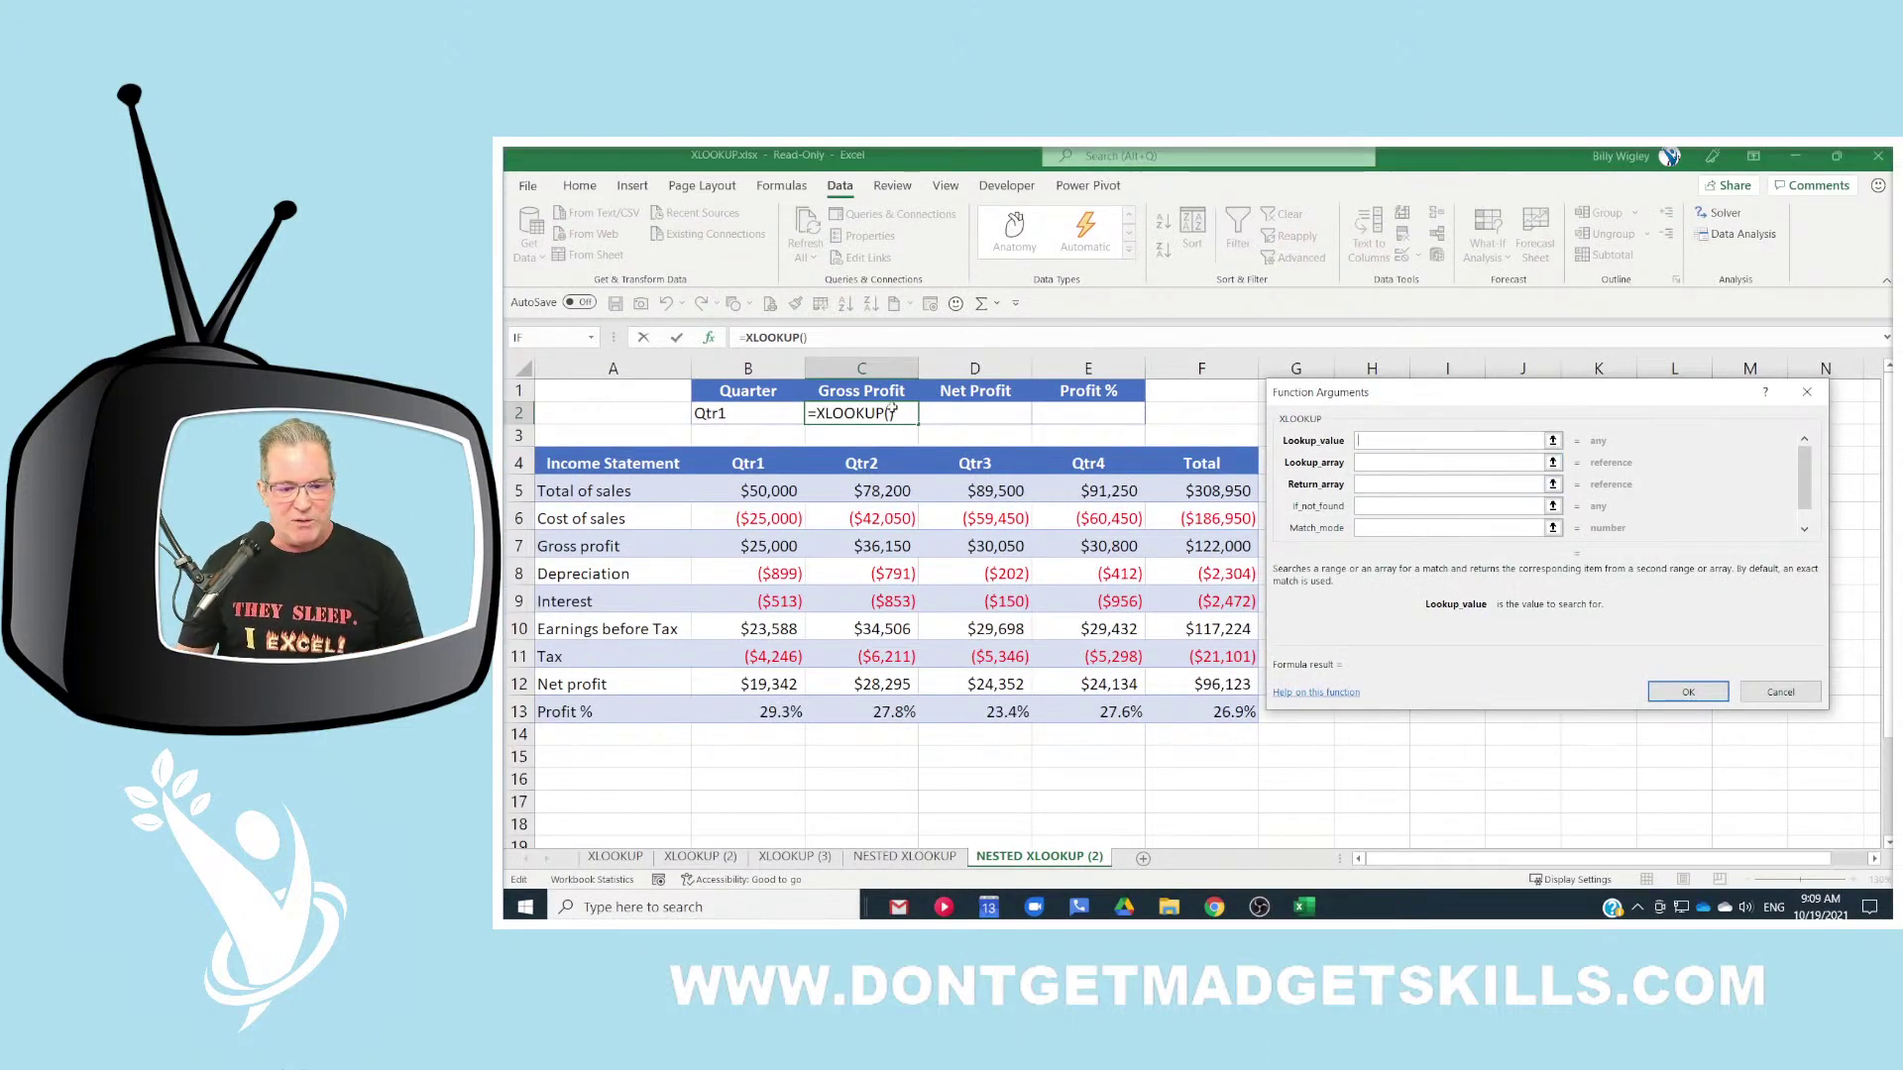
pyautogui.click(880, 392)
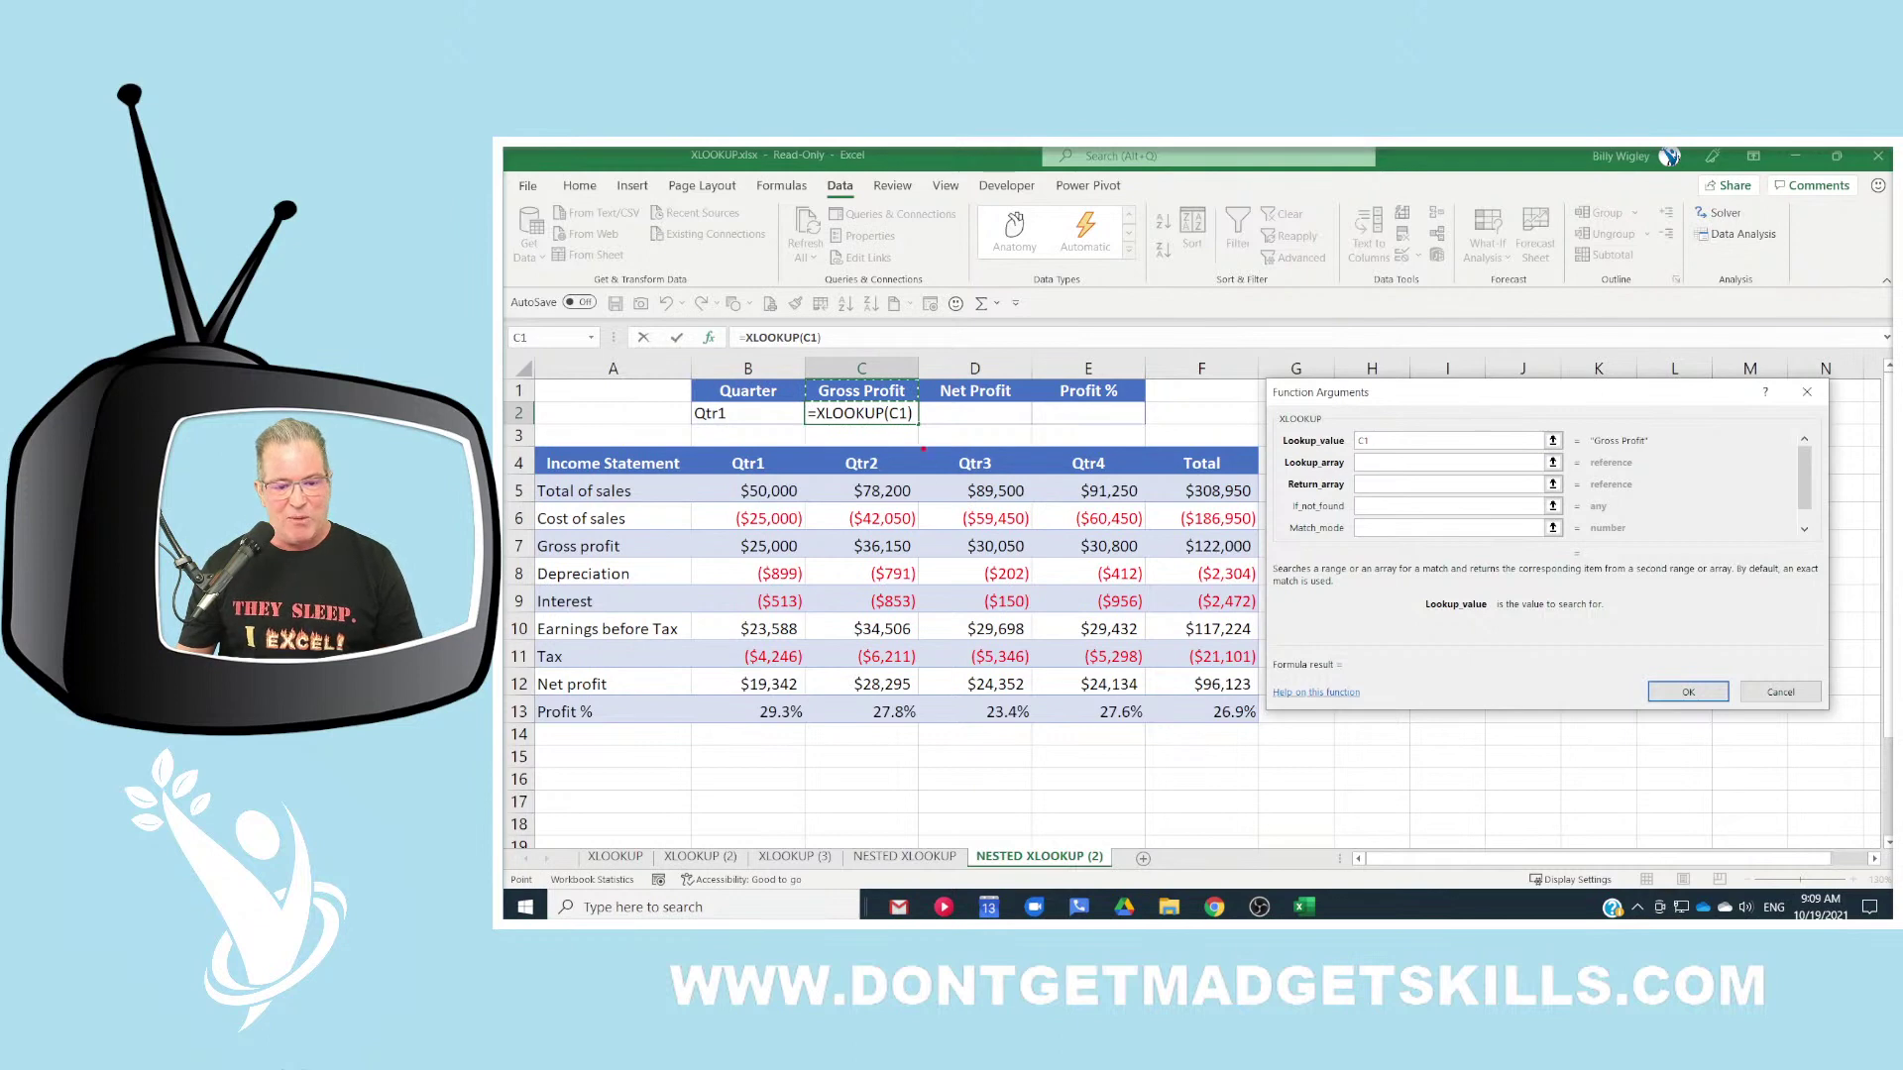
pyautogui.moveTo(1101, 423)
pyautogui.mouseDown()
pyautogui.moveTo(898, 430)
pyautogui.moveTo(972, 356)
pyautogui.moveTo(1063, 343)
pyautogui.mouseUp()
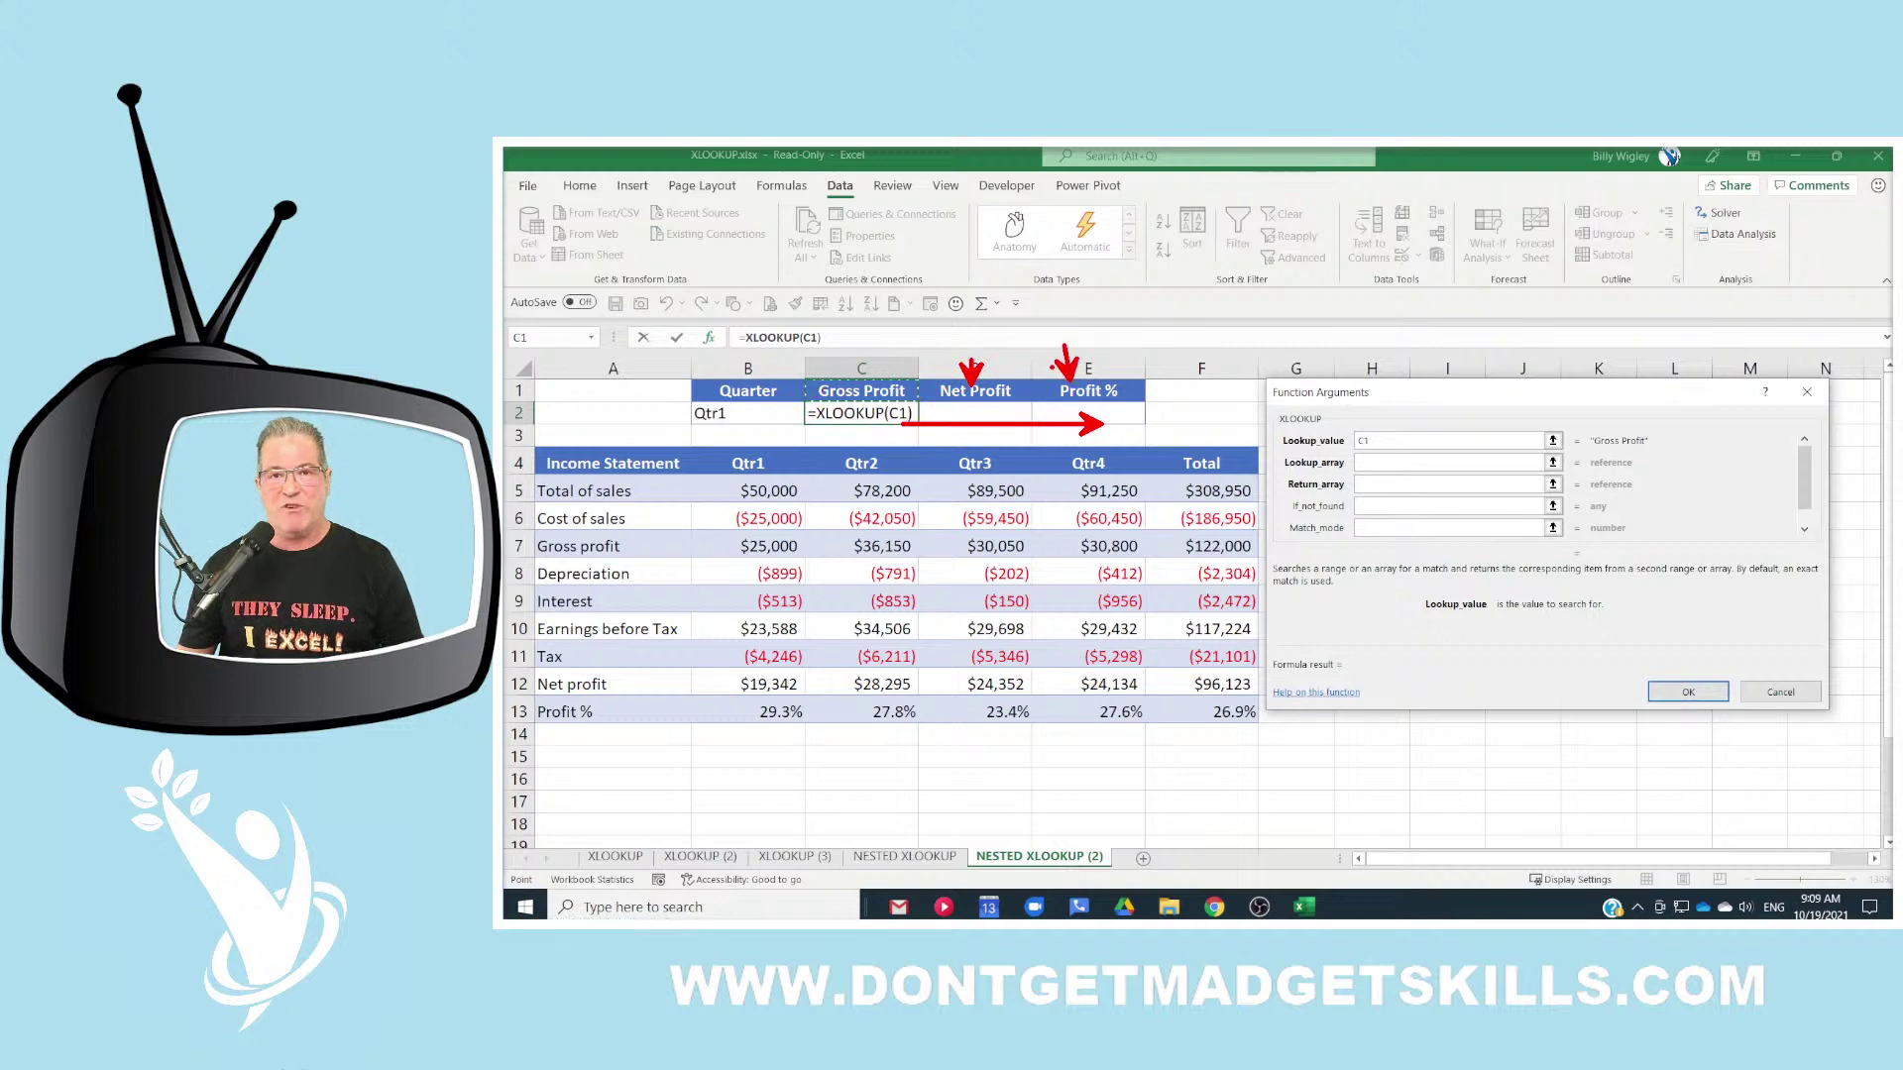
pyautogui.moveTo(802, 376)
pyautogui.mouseDown()
pyautogui.moveTo(830, 408)
pyautogui.moveTo(916, 402)
pyautogui.mouseUp()
pyautogui.moveTo(1077, 390); pyautogui.dragTo(918, 391)
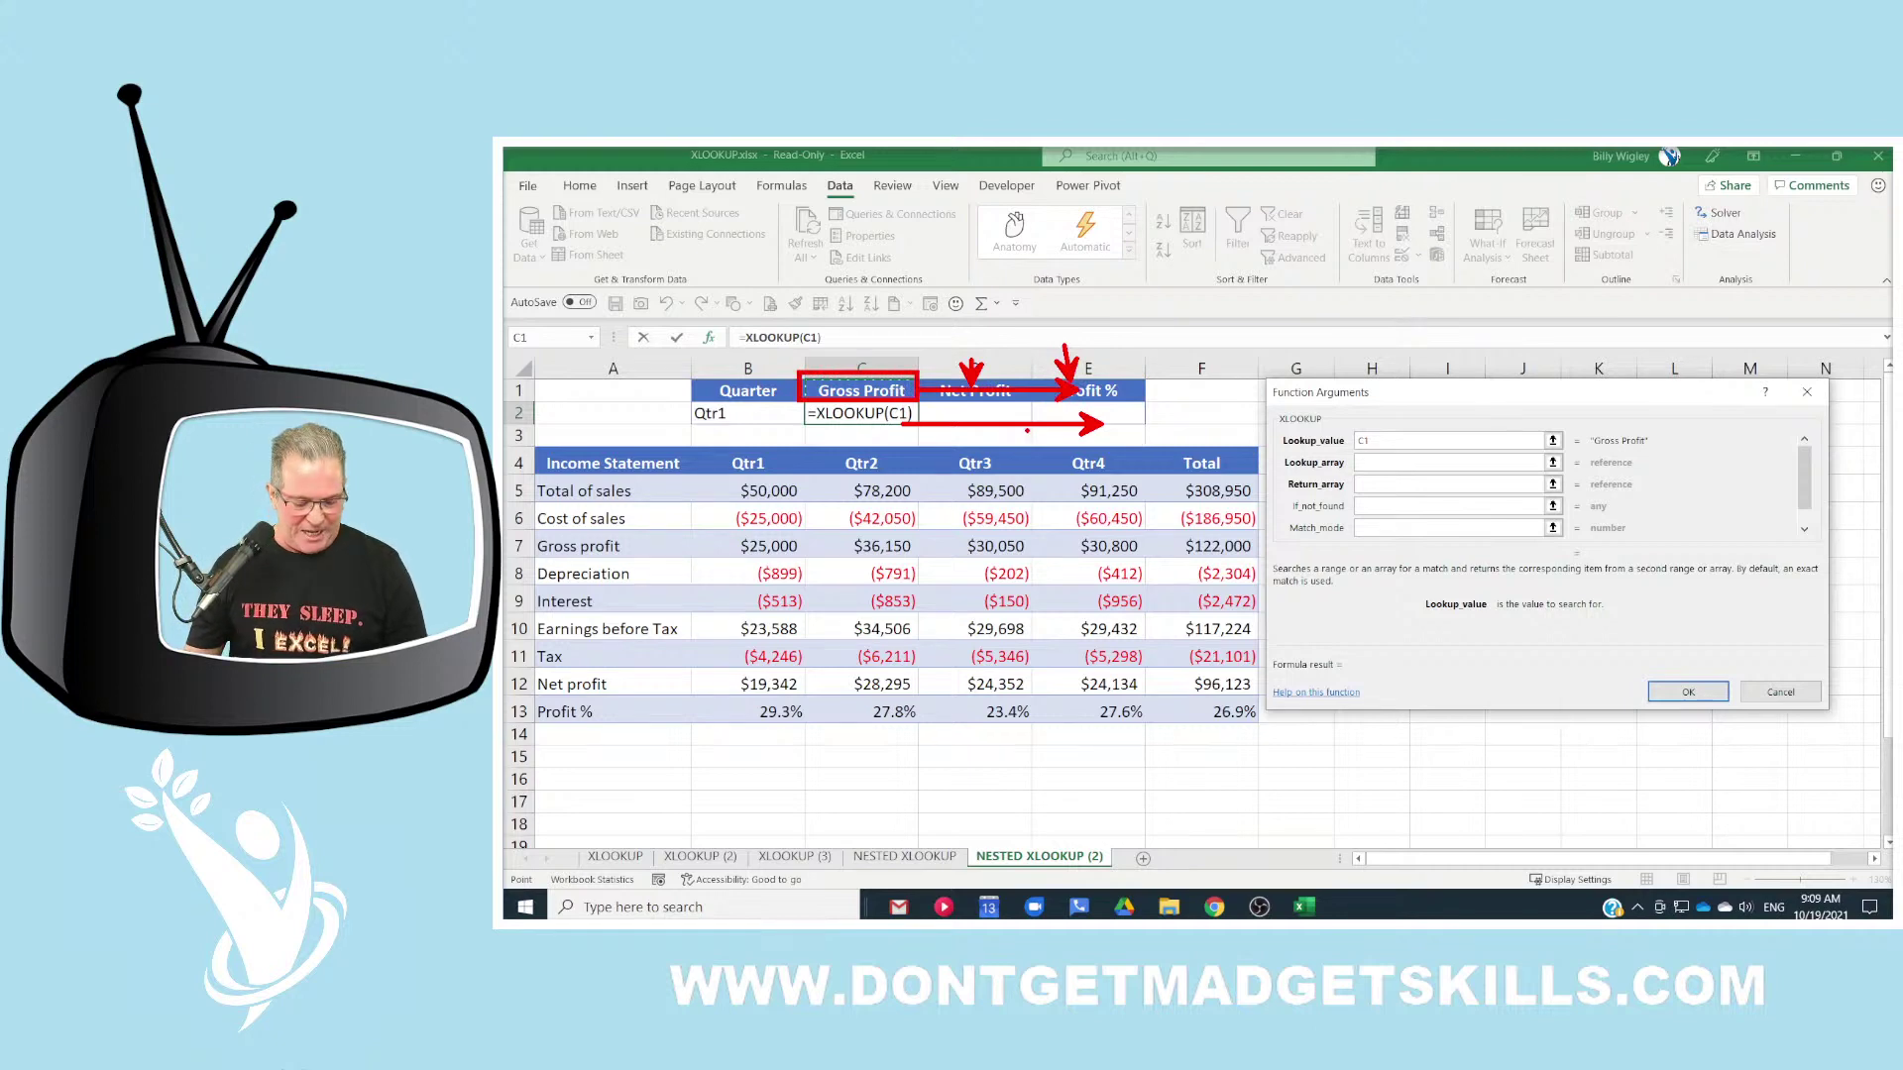
pyautogui.press('Escape')
# Set Lookup_array to the absolute row-label range $A$5:$A$13.
pyautogui.click(1386, 459)
pyautogui.moveTo(622, 491); pyautogui.dragTo(610, 713)
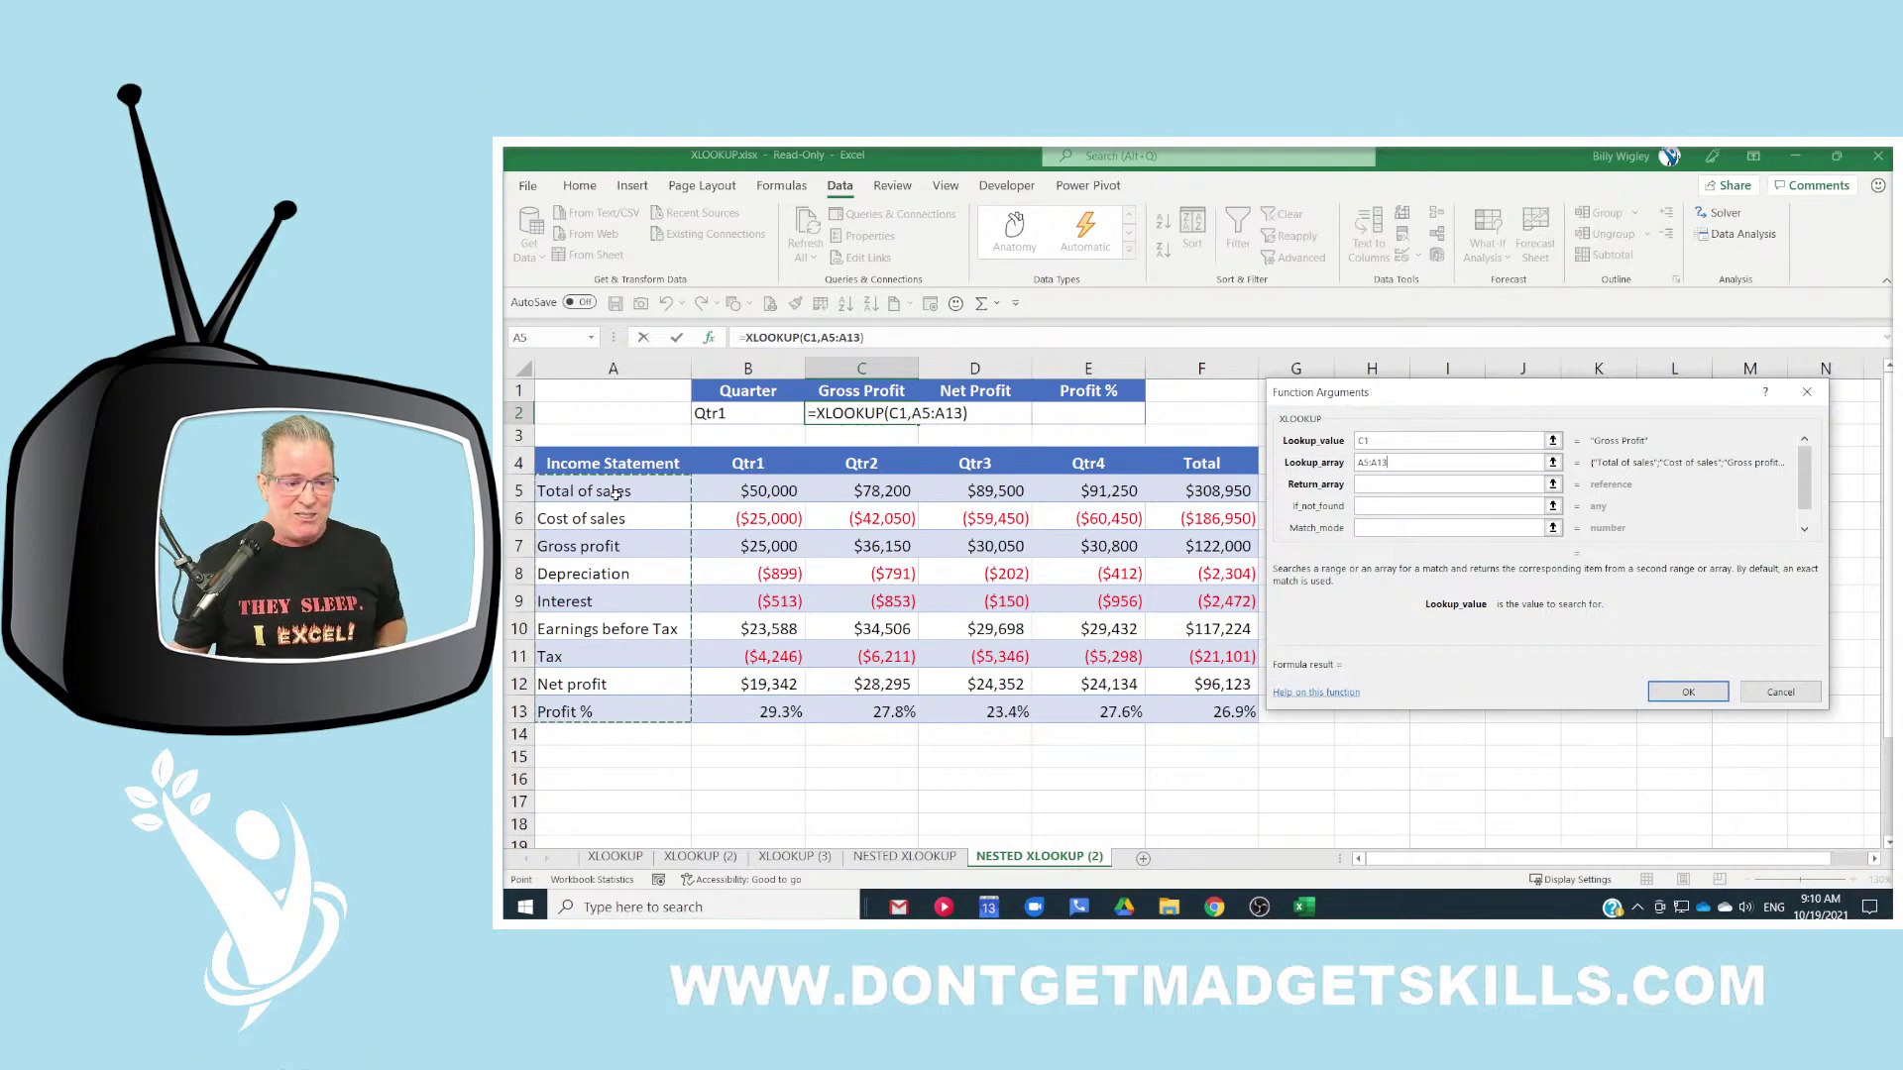
pyautogui.press('F4')
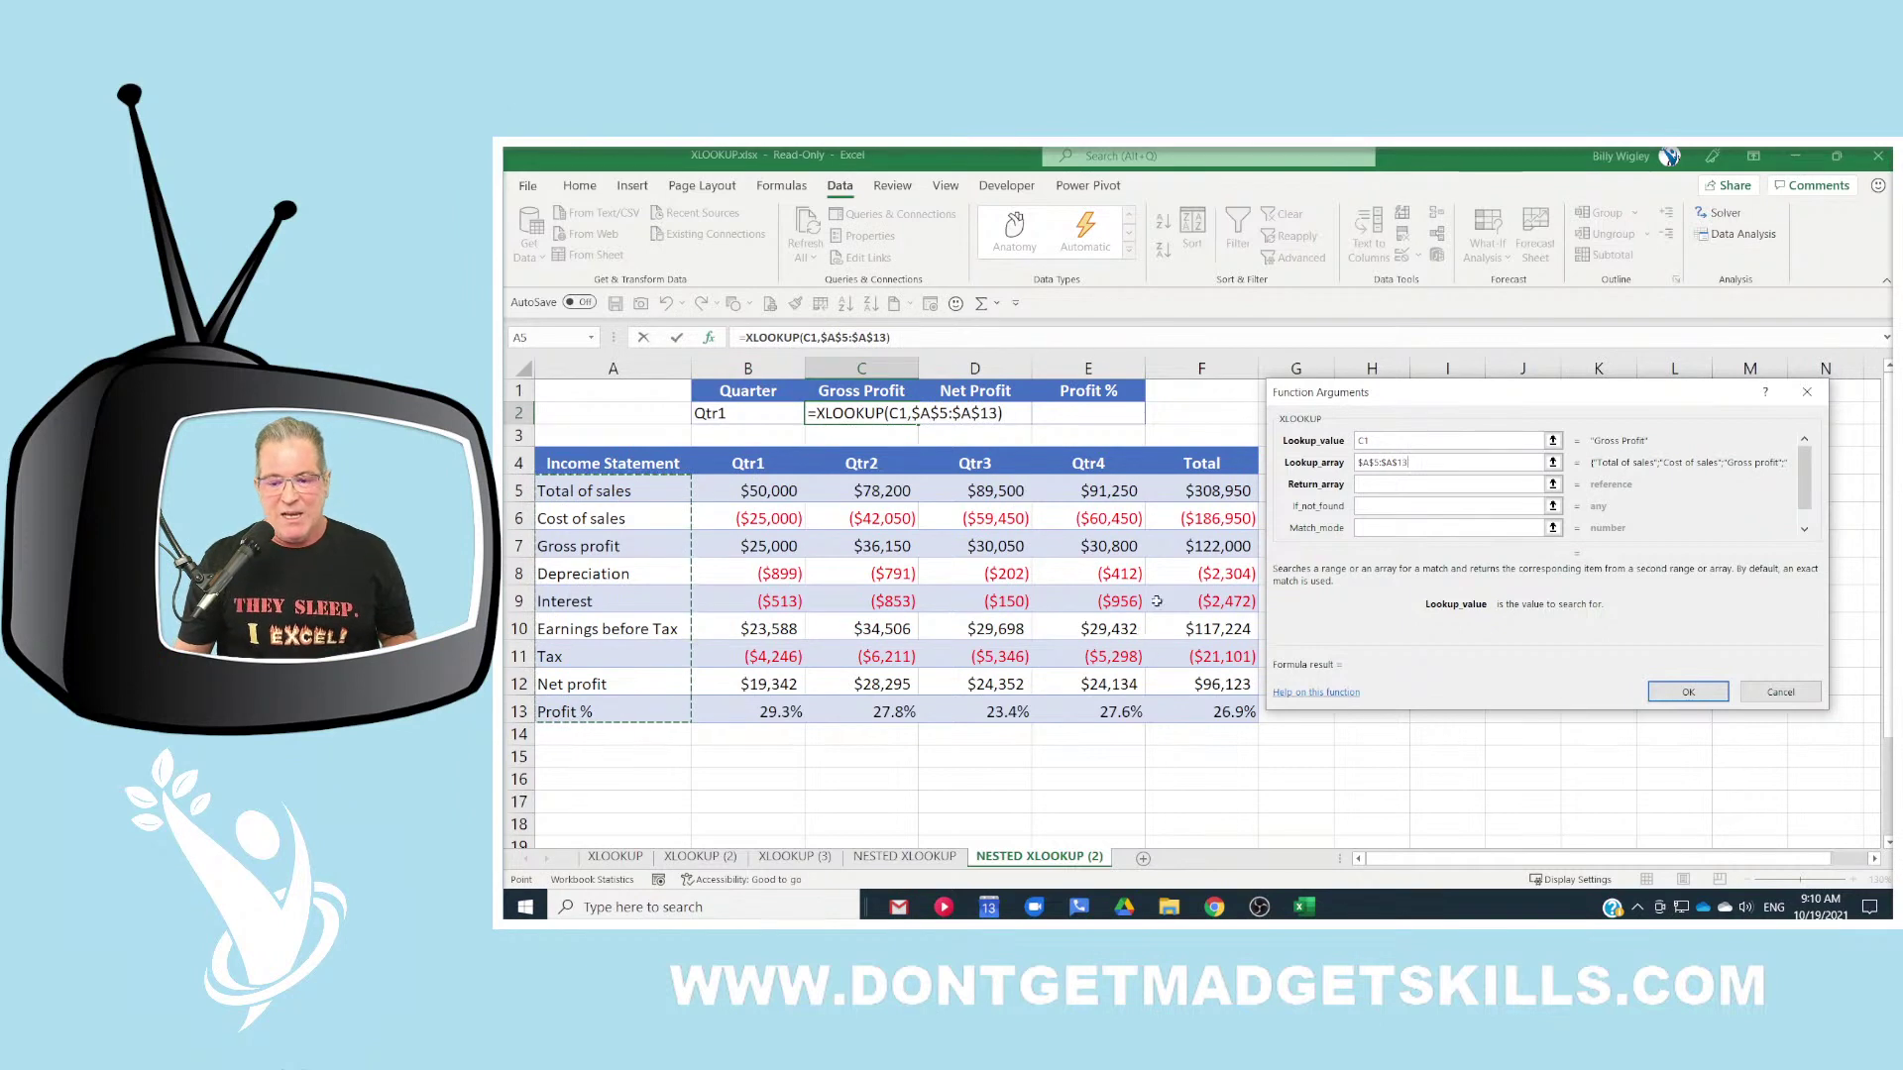
pyautogui.click(1398, 488)
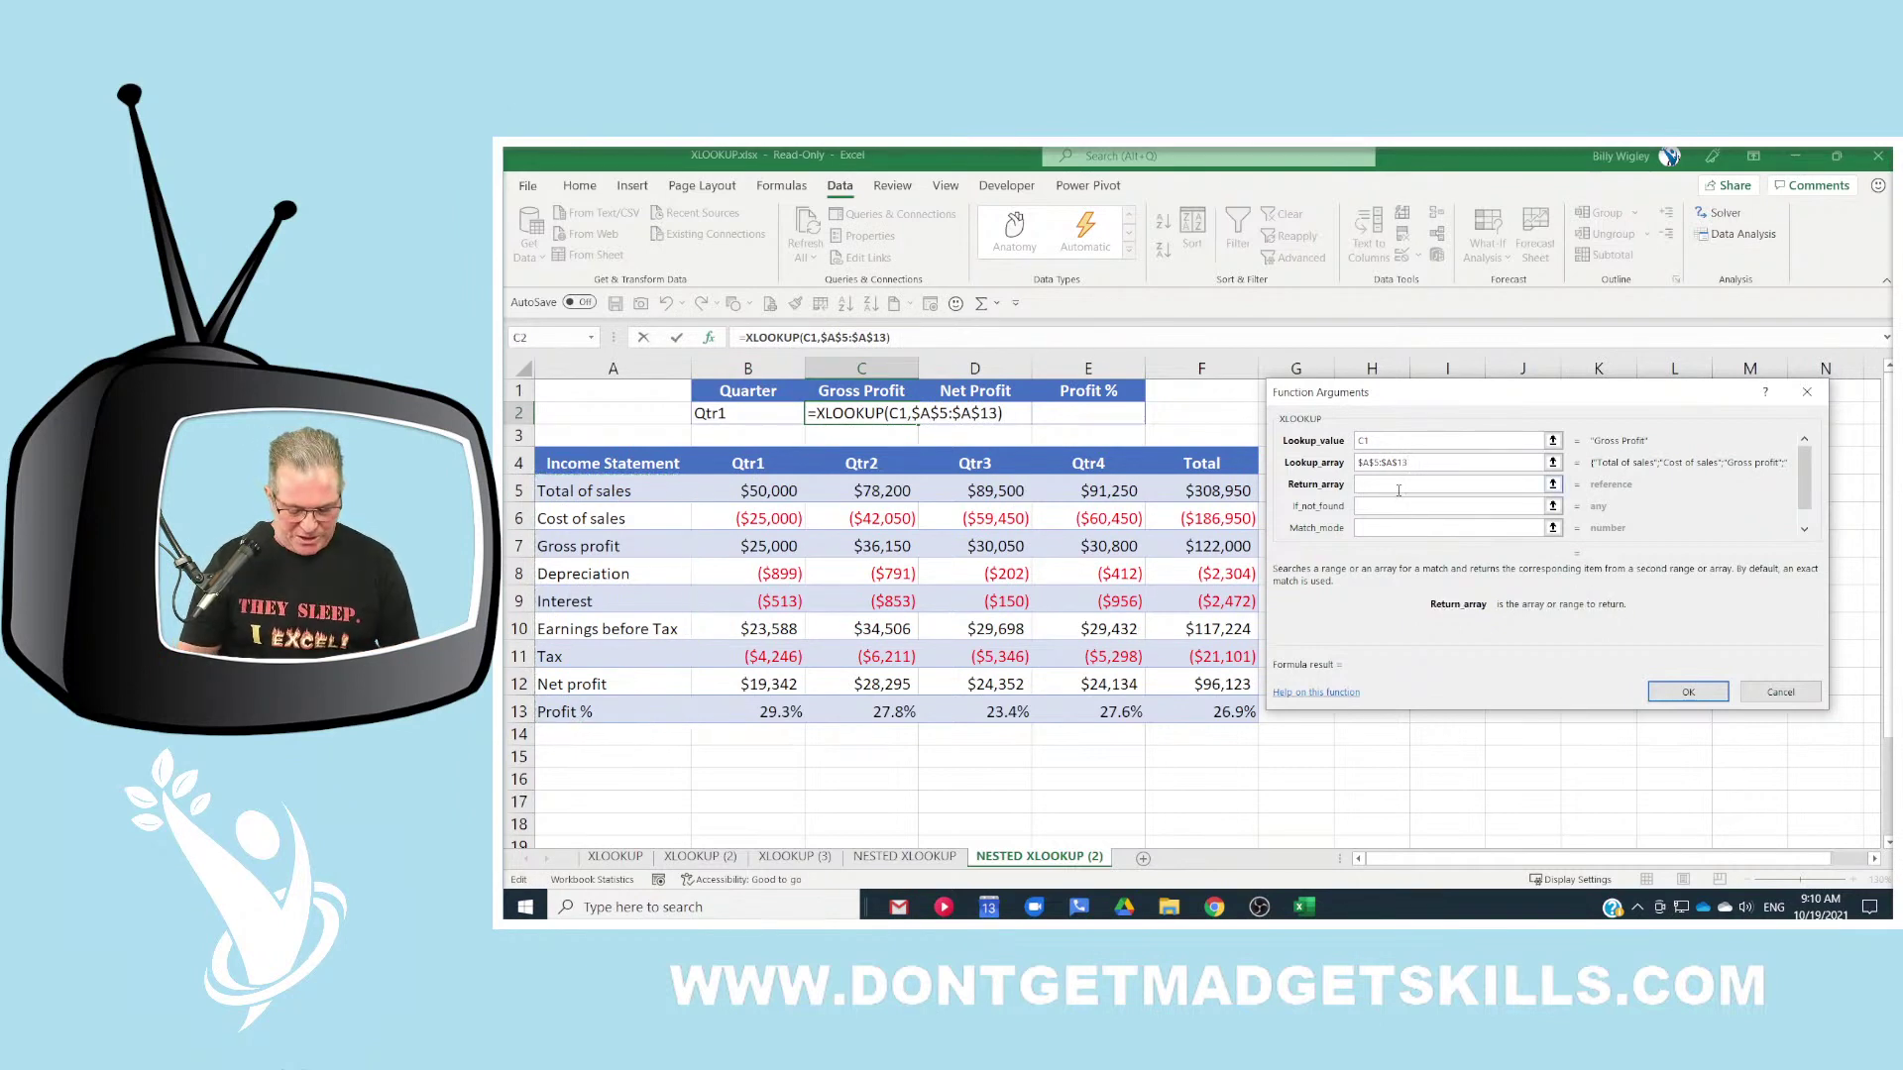